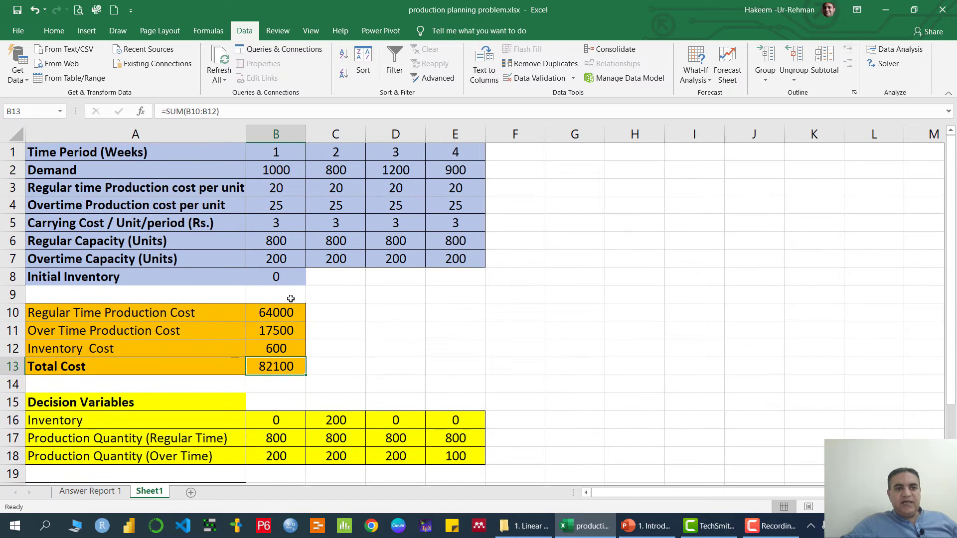
left_click(214, 194)
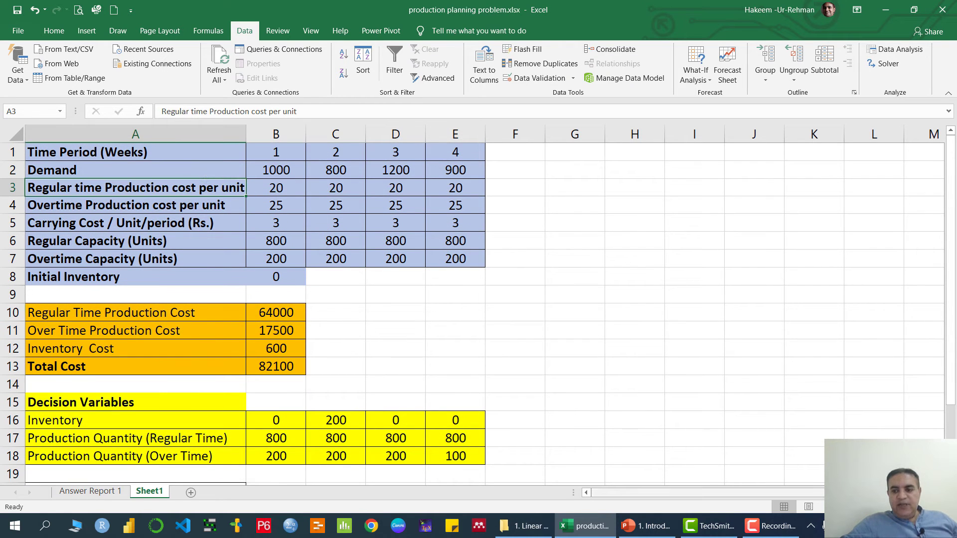
scroll(472, 305, "down", 1, "ctrl")
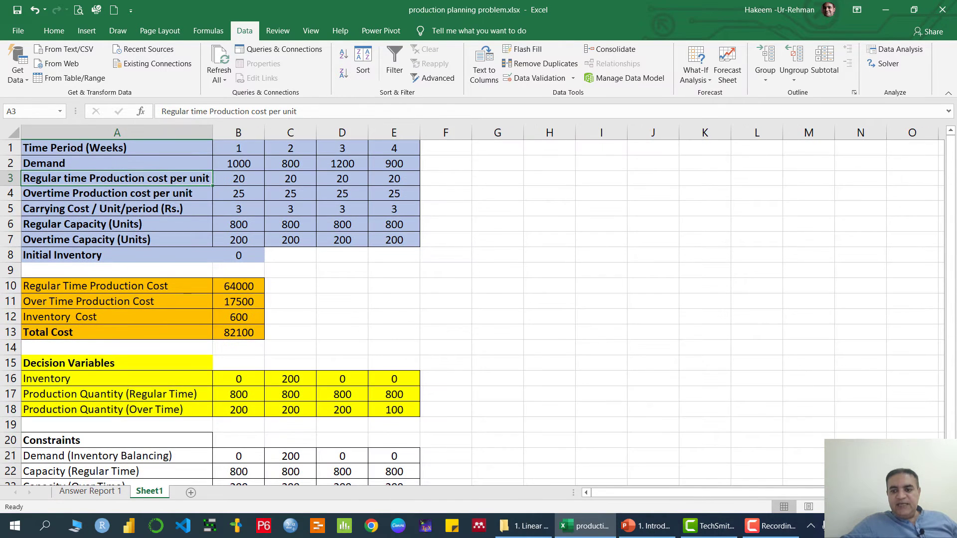
scroll(408, 234, "down", 1, "ctrl")
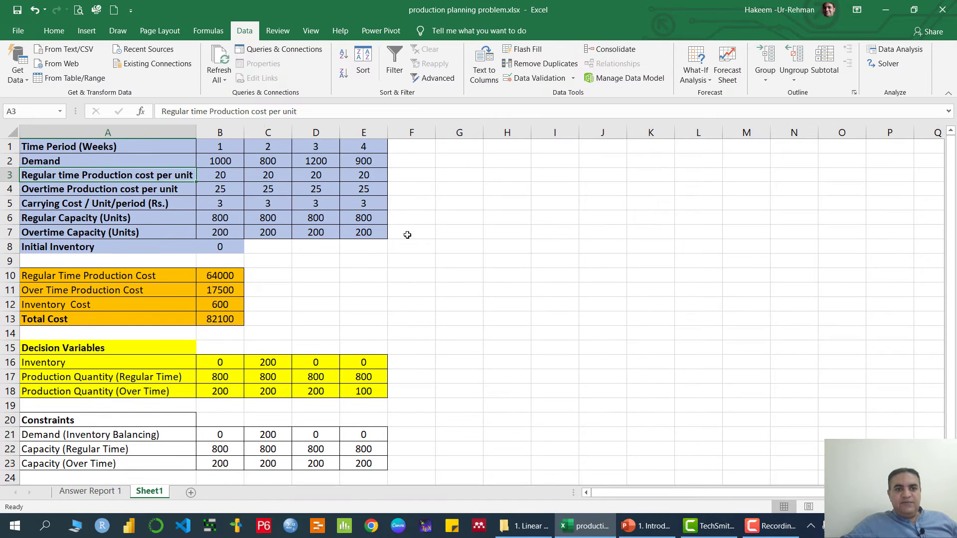
left_click(264, 161)
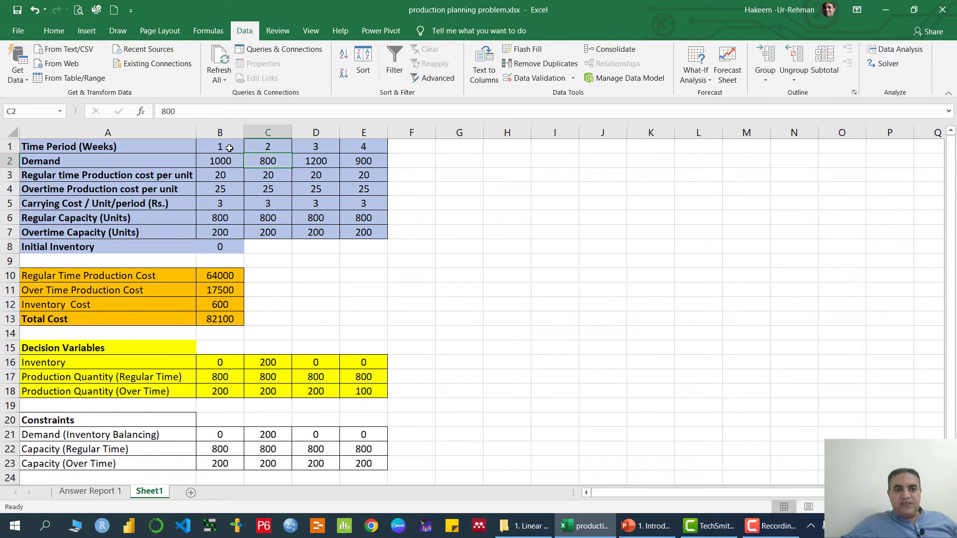
left_click_drag(230, 148, 371, 147)
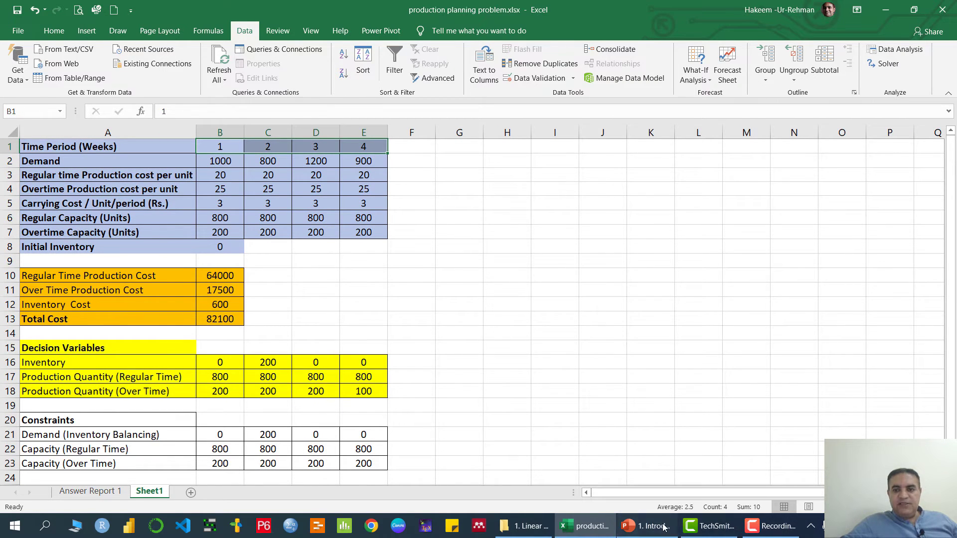
left_click(648, 527)
left_click_drag(704, 175, 758, 175)
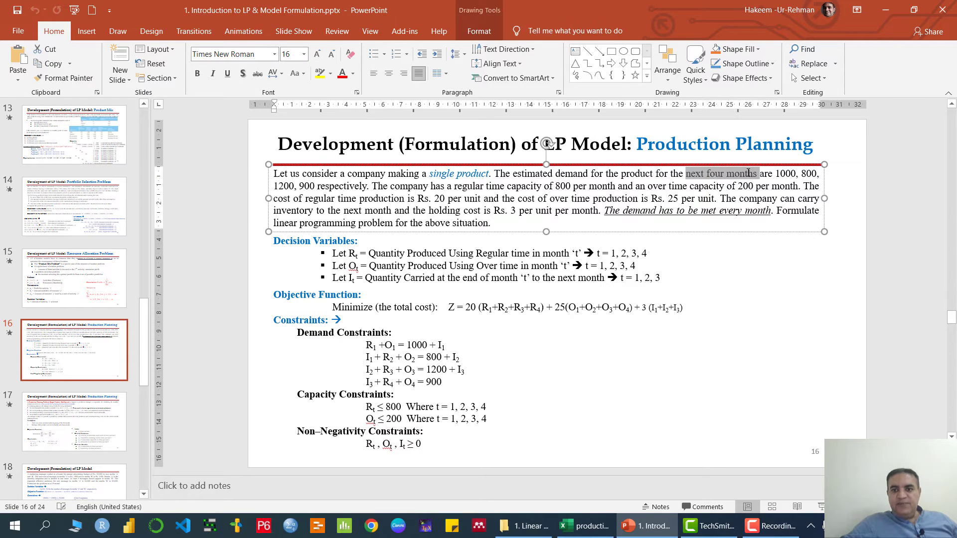
left_click(585, 526)
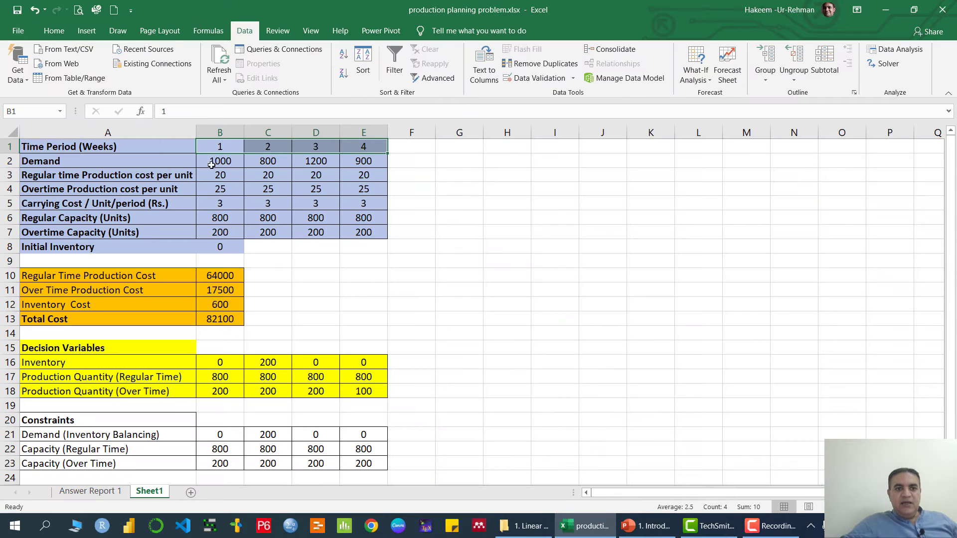
left_click_drag(214, 147, 351, 143)
left_click(218, 160)
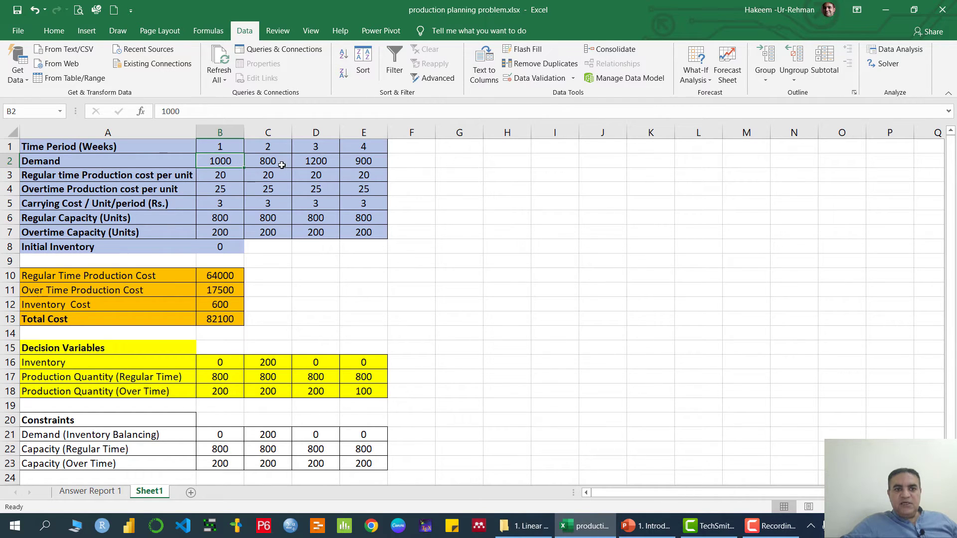
left_click(282, 165)
left_click(332, 163)
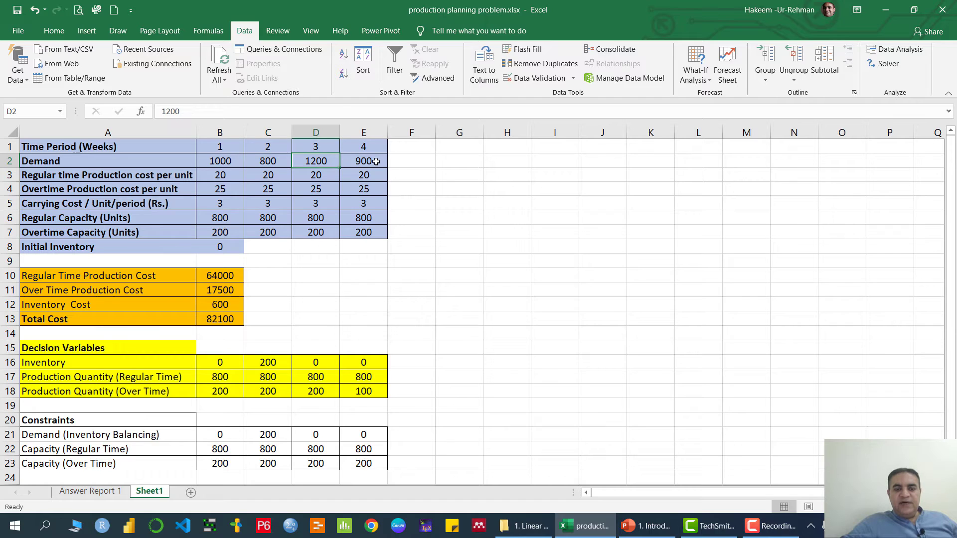
left_click(375, 162)
left_click_drag(216, 173, 367, 174)
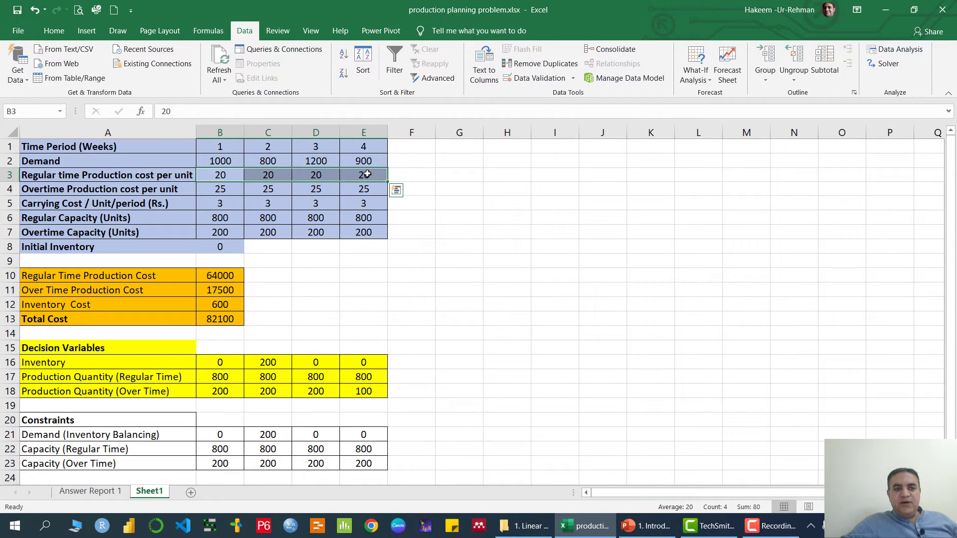
left_click(646, 526)
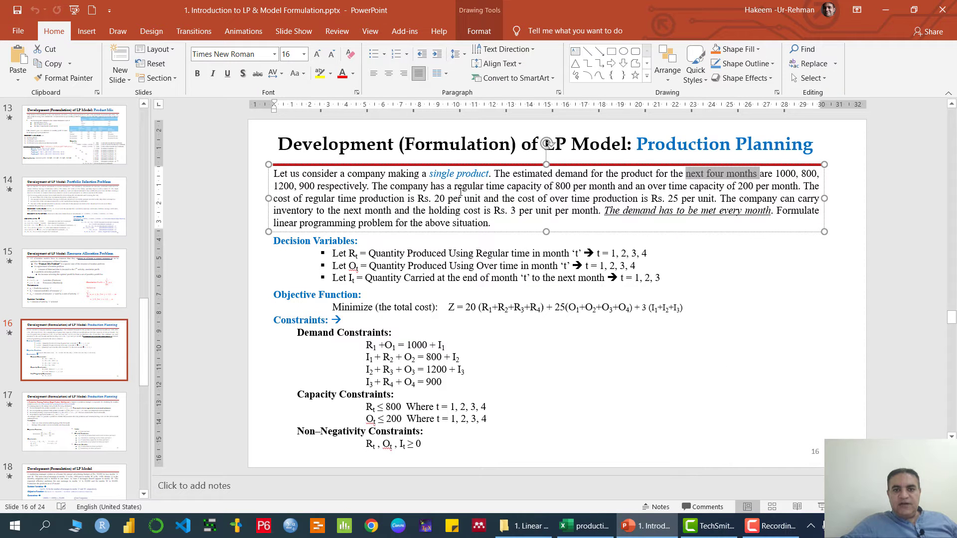
left_click_drag(428, 200, 518, 199)
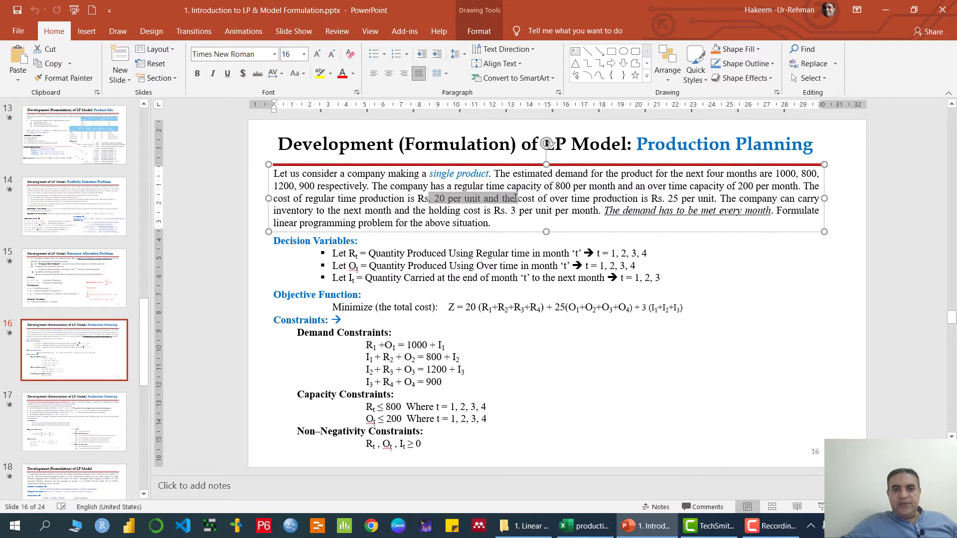
left_click_drag(593, 199, 679, 198)
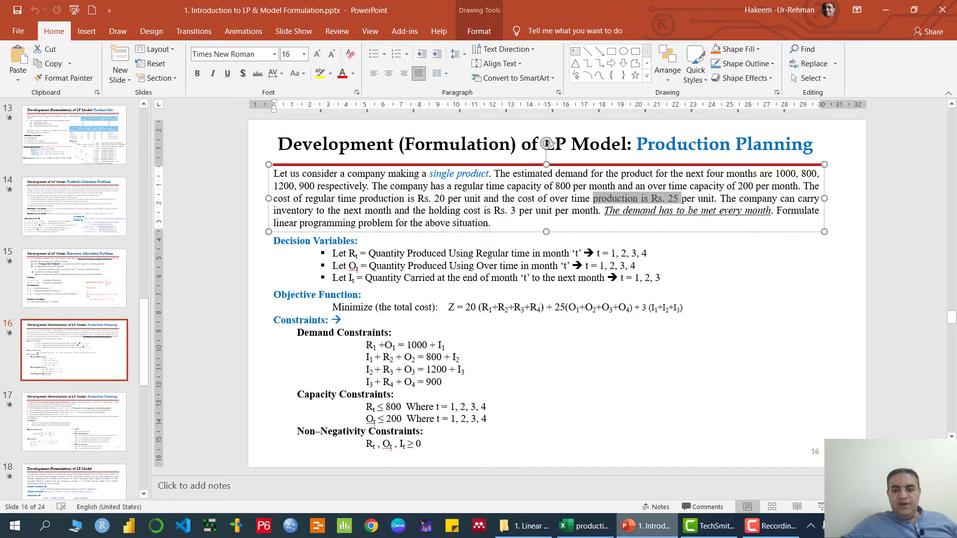
left_click(586, 525)
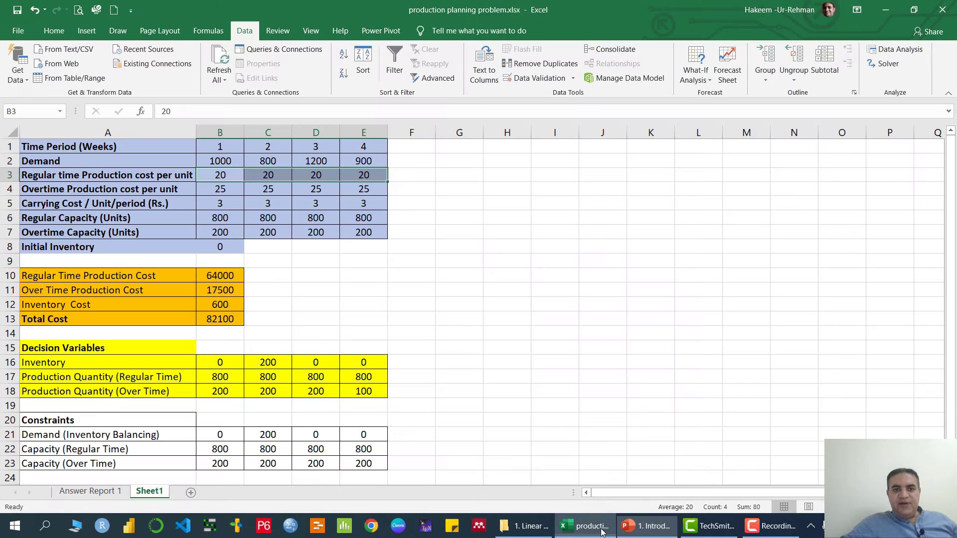
left_click(218, 175)
left_click_drag(218, 175, 357, 173)
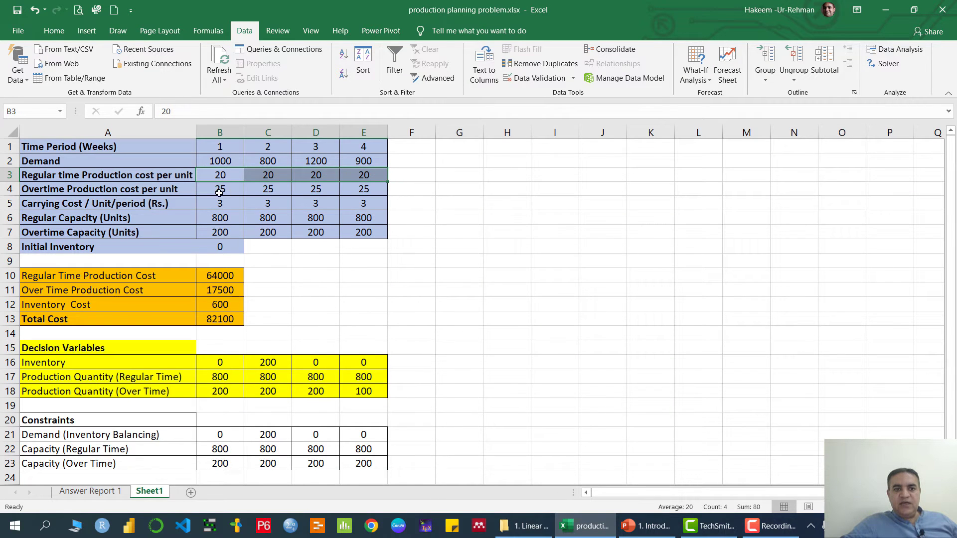
left_click_drag(218, 187, 361, 175)
left_click_drag(208, 191, 409, 190)
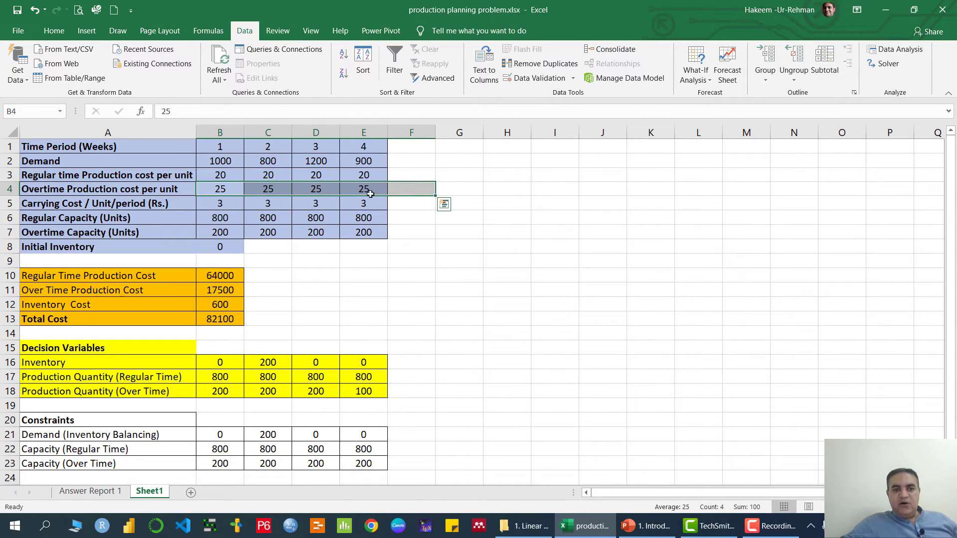
left_click_drag(205, 202, 355, 204)
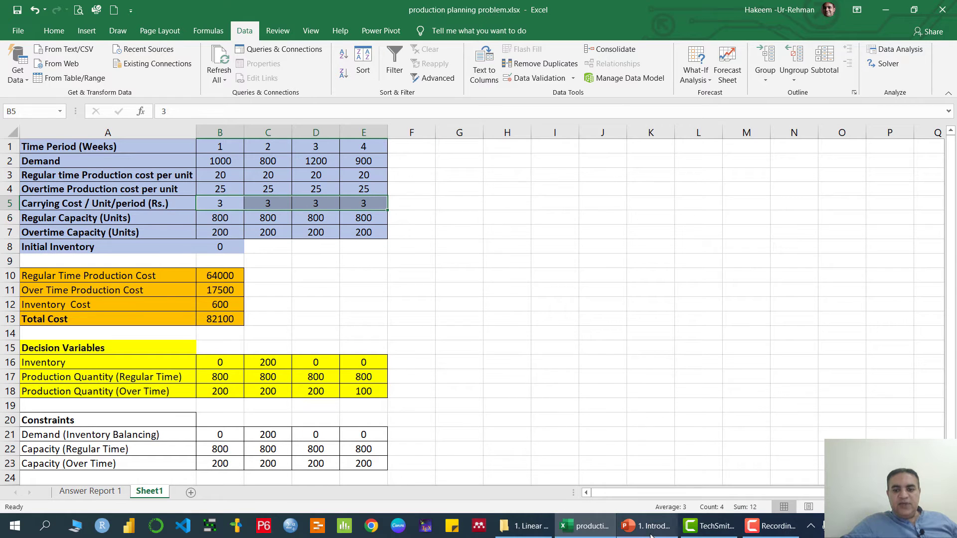
left_click(651, 534)
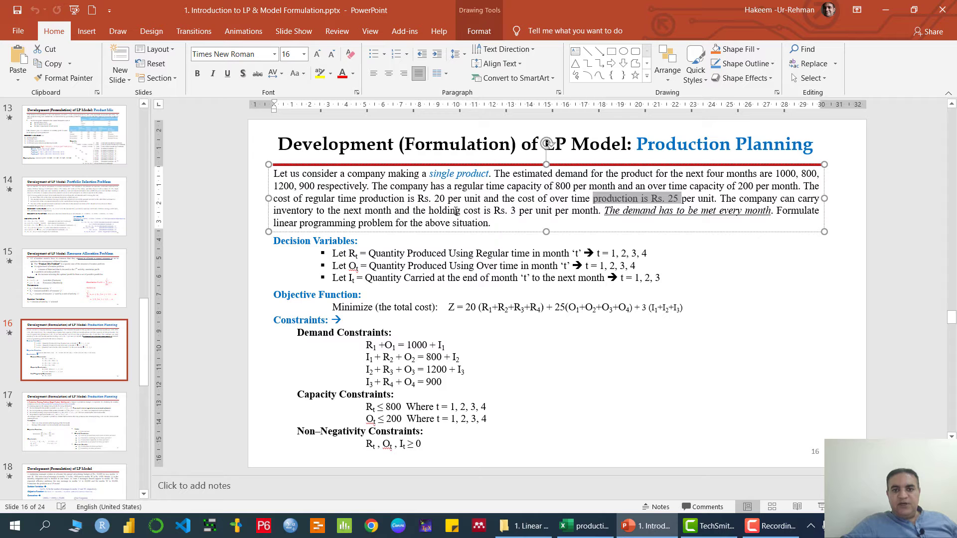
left_click_drag(455, 211, 659, 211)
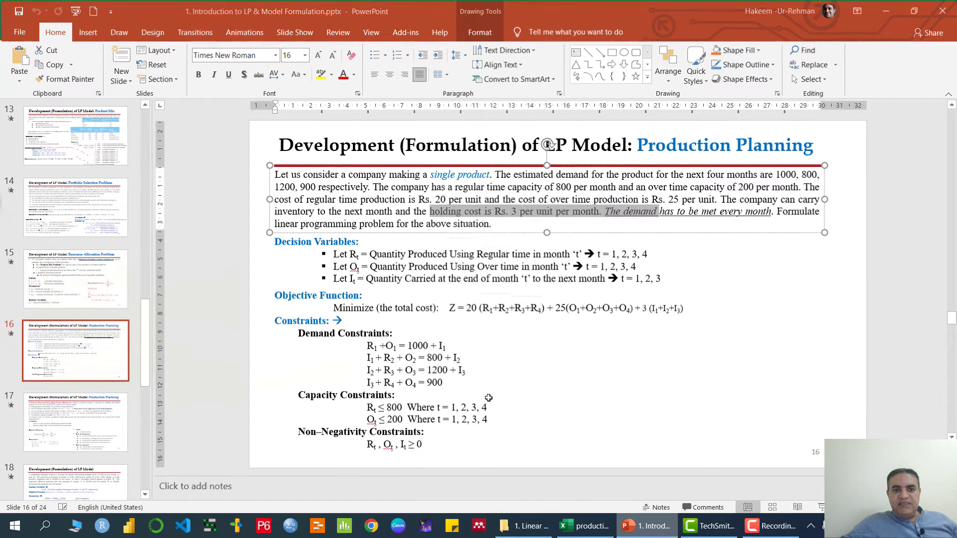
key("alt+Tab")
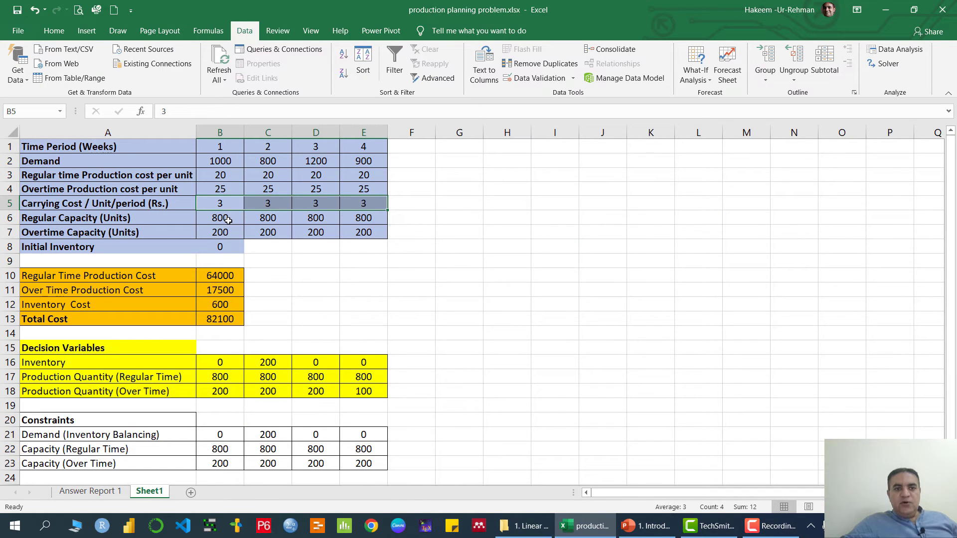
left_click(227, 220)
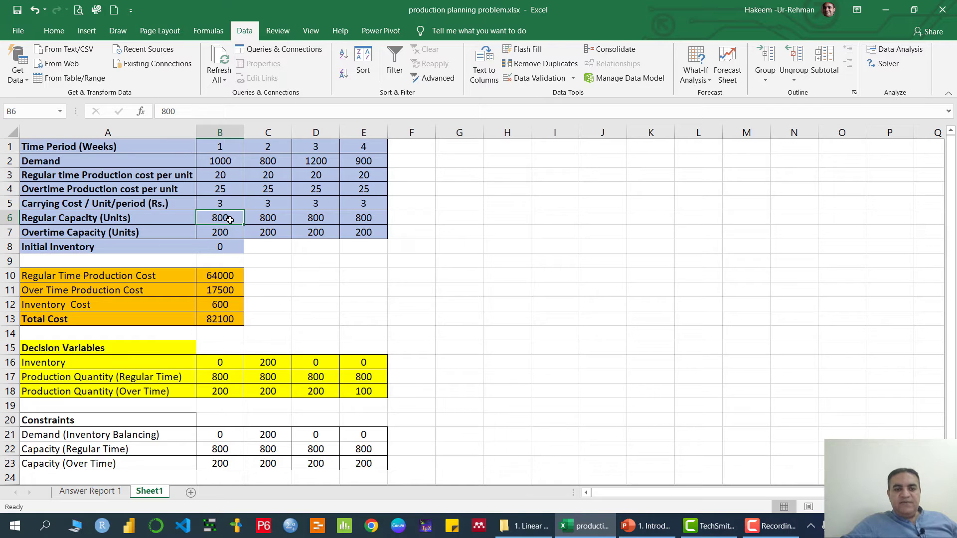
left_click_drag(221, 218, 366, 219)
left_click_drag(220, 232, 353, 229)
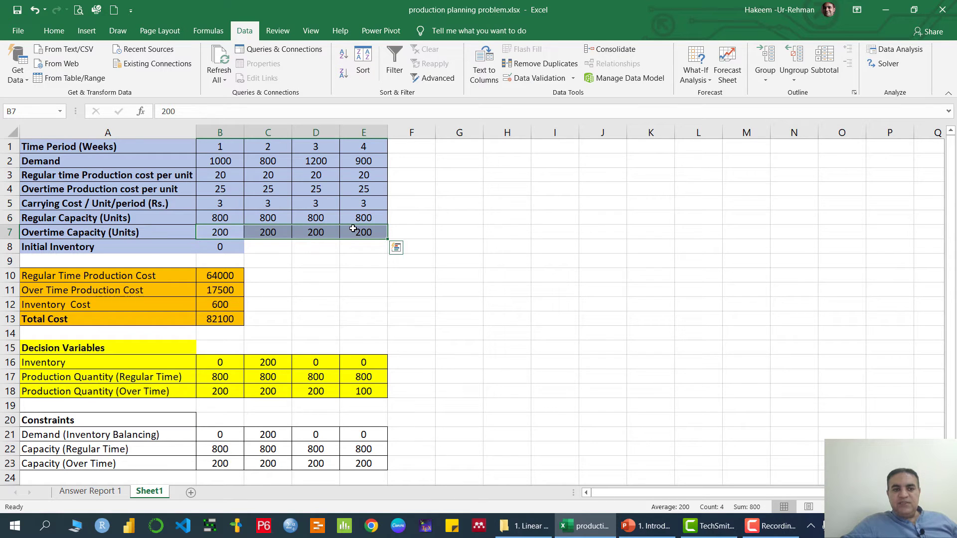
left_click(228, 247)
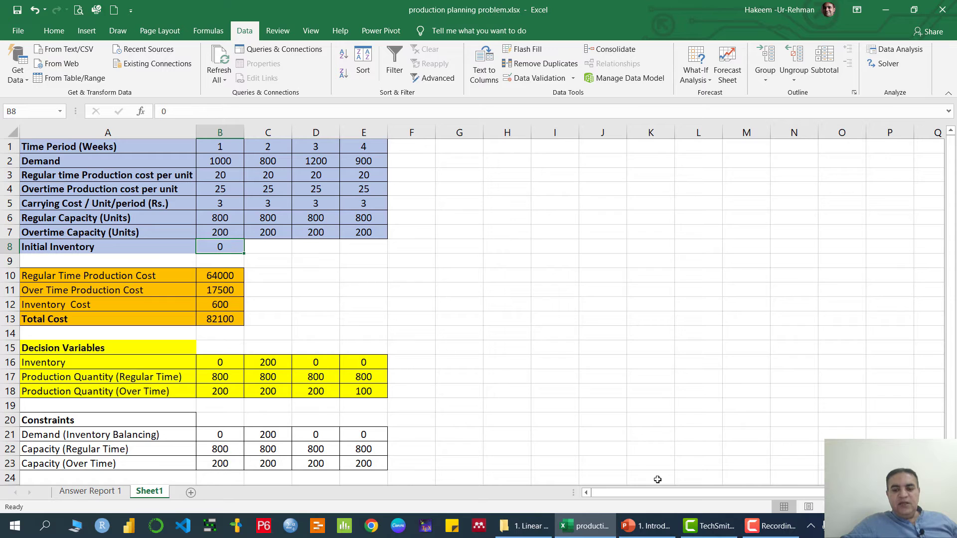
left_click(647, 526)
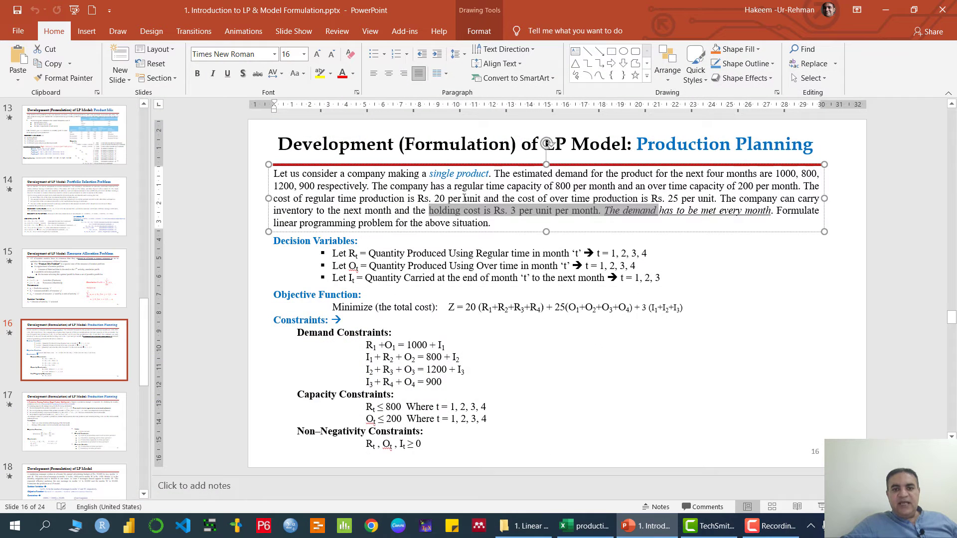
left_click(395, 187)
left_click_drag(368, 186, 599, 211)
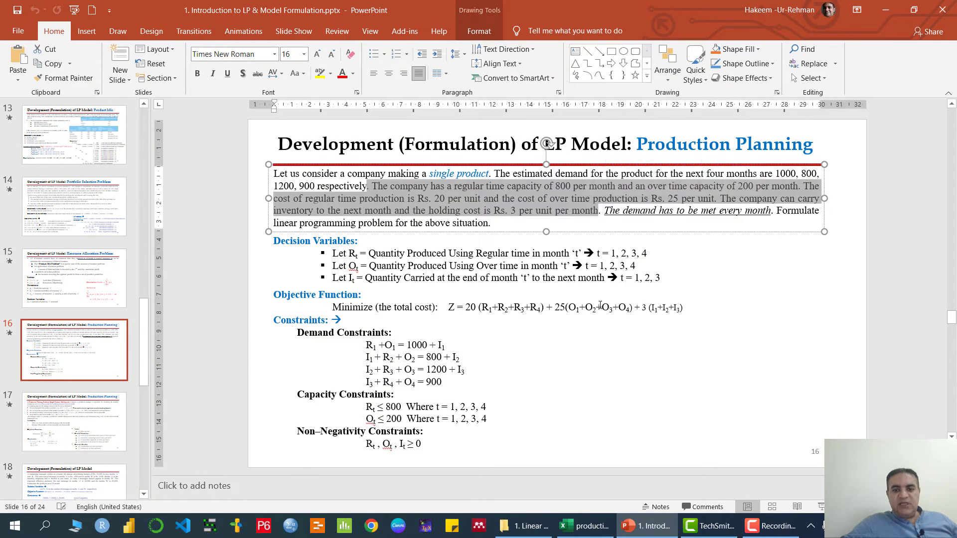
left_click(584, 523)
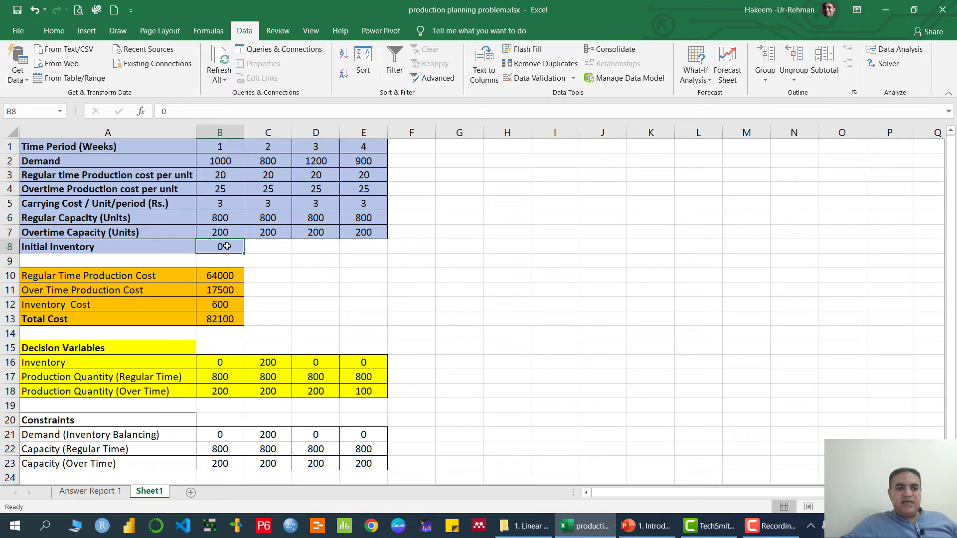
left_click(321, 246)
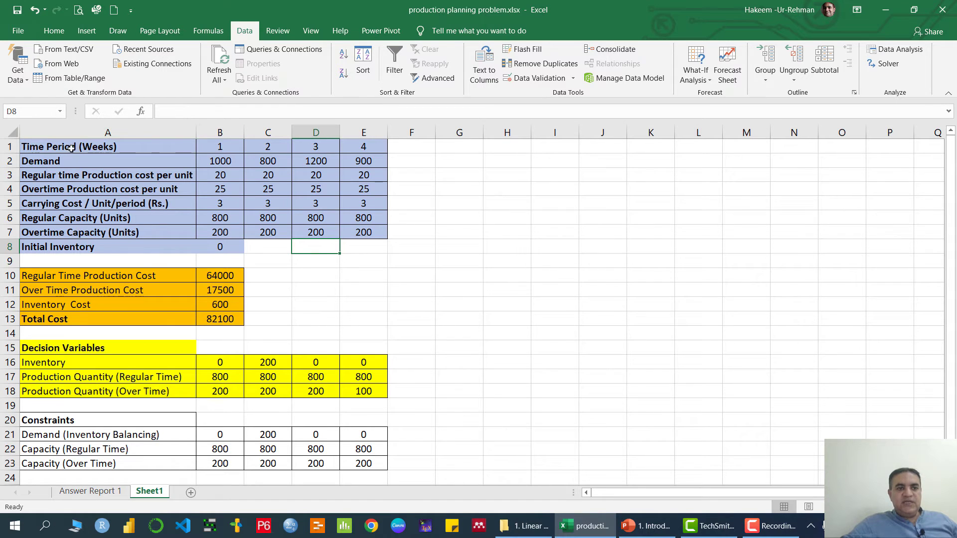
left_click(121, 150)
left_click_drag(121, 151, 382, 249)
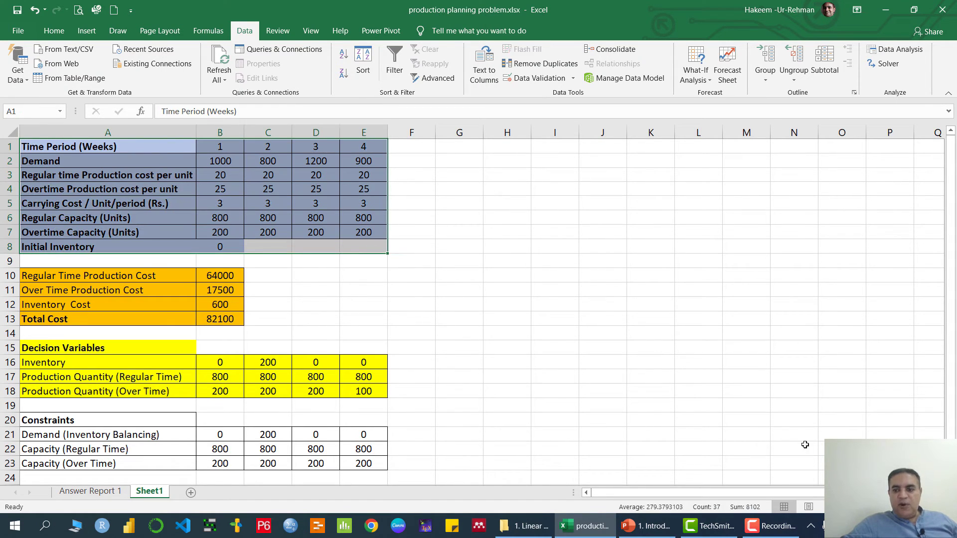
scroll(554, 312, "up", 2, "ctrl")
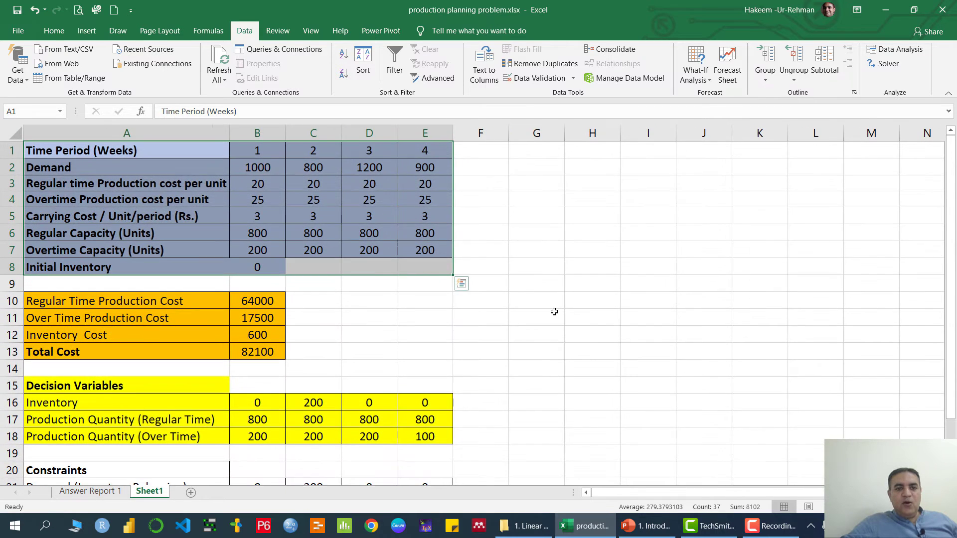
scroll(554, 312, "down", 2)
left_click(423, 270)
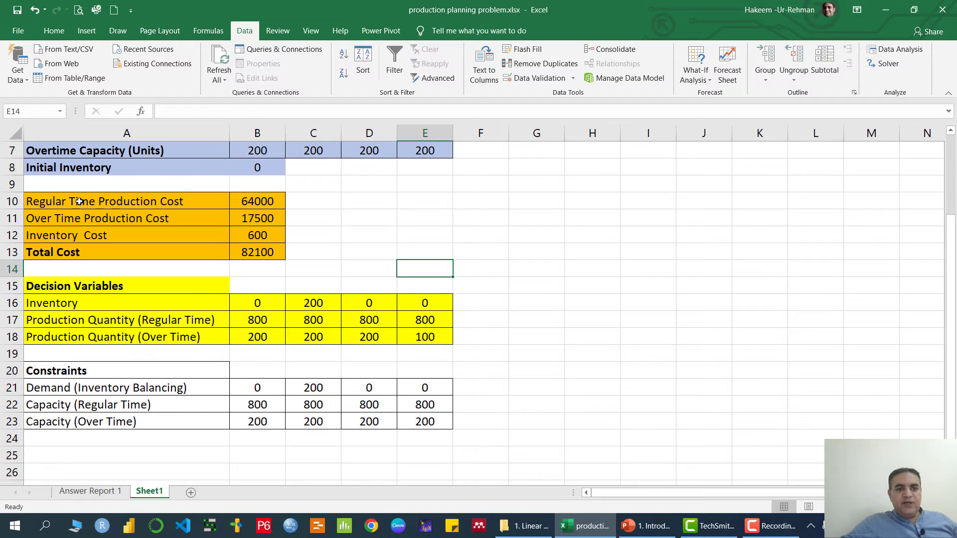
left_click_drag(82, 205, 248, 252)
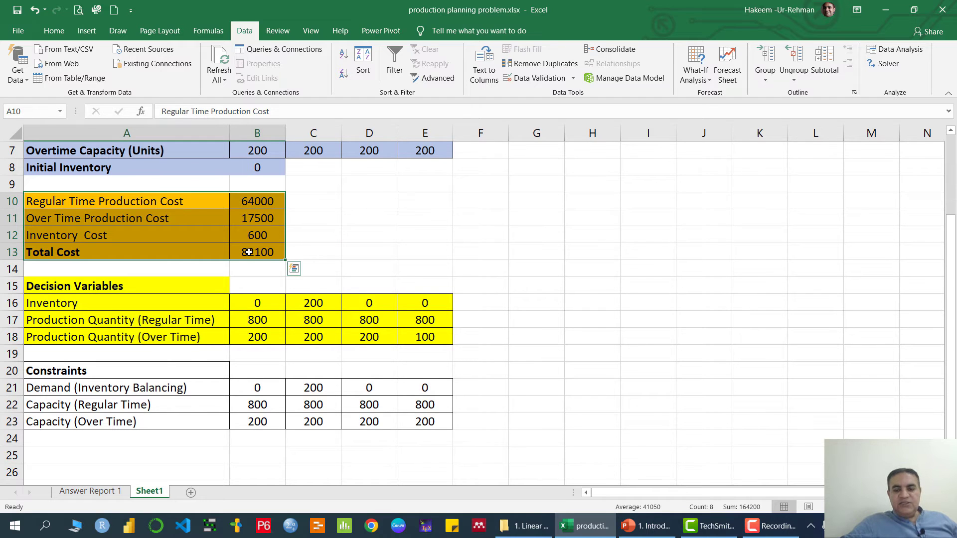
left_click(256, 216)
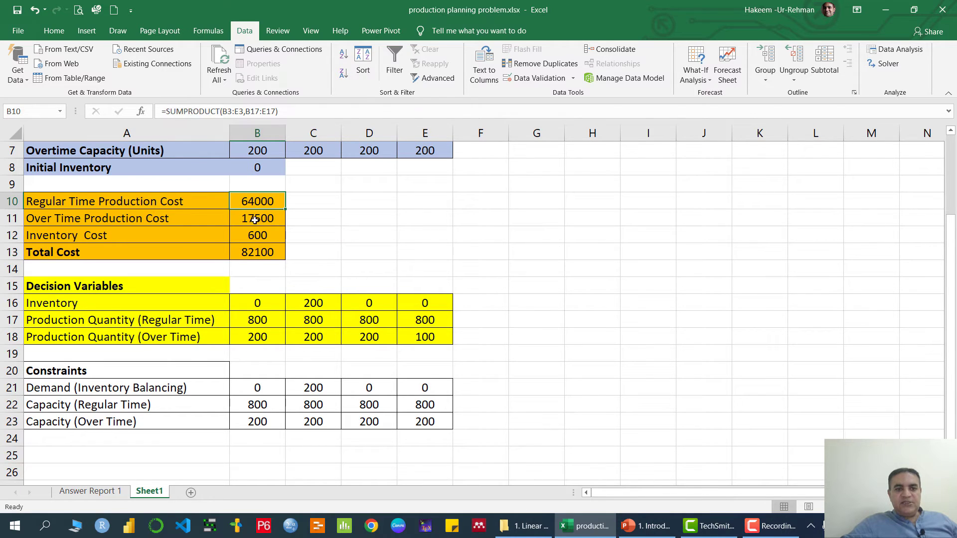
left_click(261, 235)
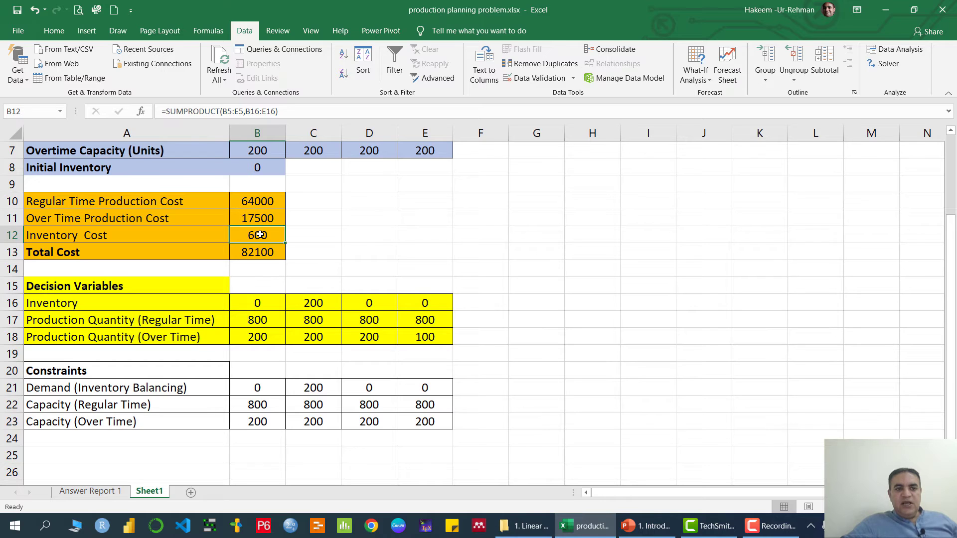
left_click(258, 250)
left_click(312, 234)
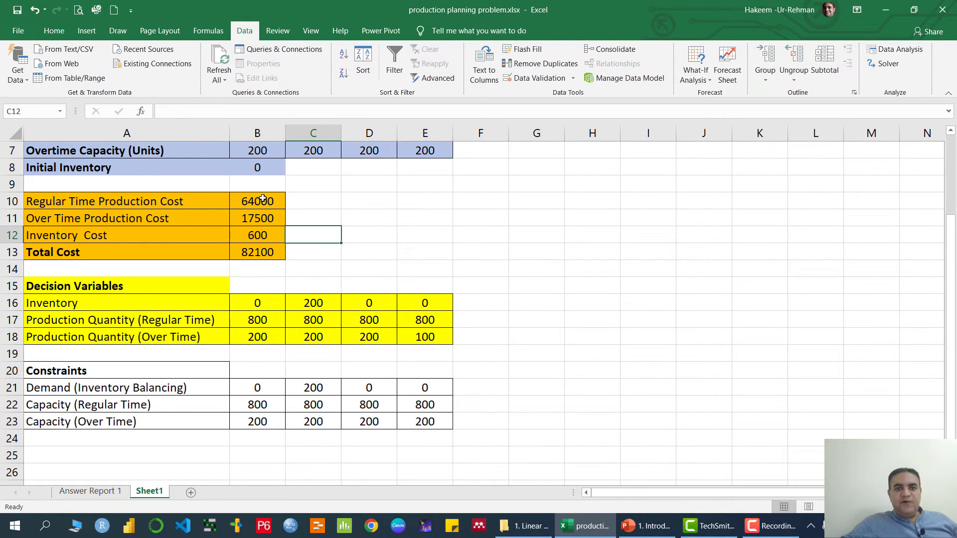
left_click_drag(62, 288, 443, 425)
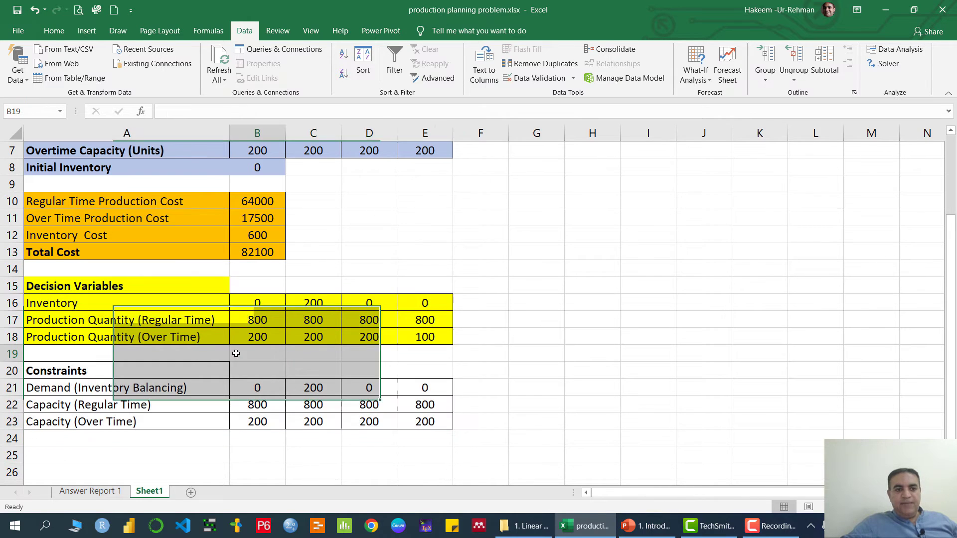
left_click(73, 291)
left_click_drag(72, 294, 439, 339)
left_click_drag(53, 369, 419, 432)
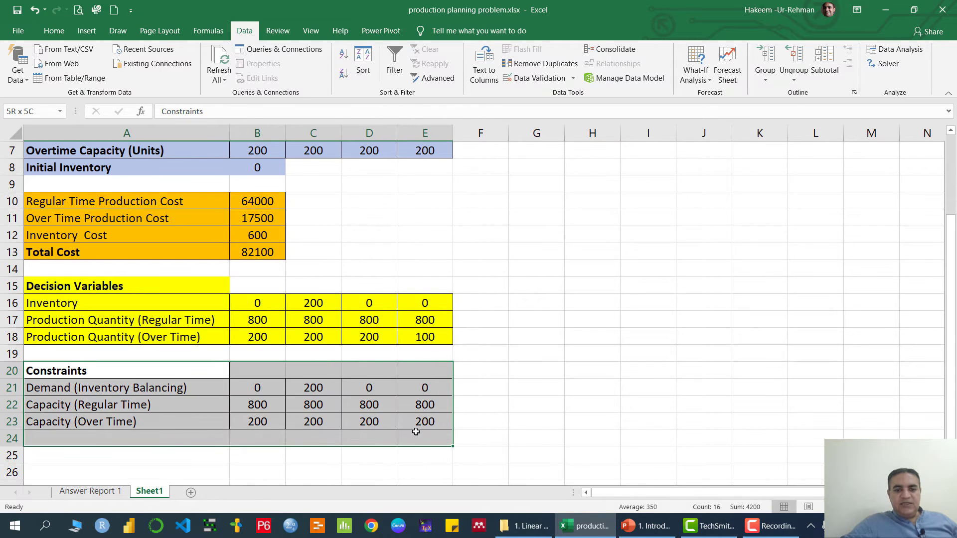
left_click_drag(87, 289, 434, 339)
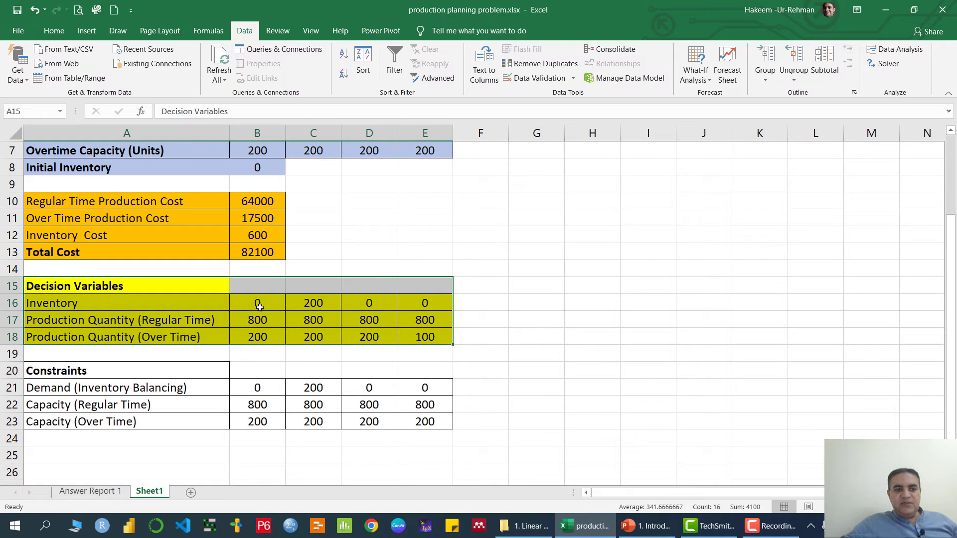
left_click(182, 302)
left_click_drag(256, 303, 425, 304)
left_click(259, 303)
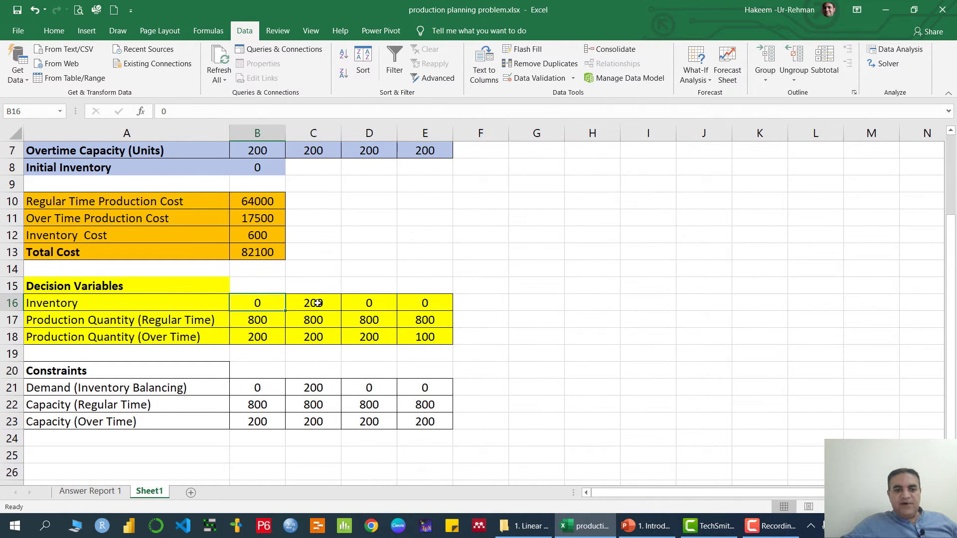
left_click(309, 303)
left_click(381, 303)
left_click(437, 303)
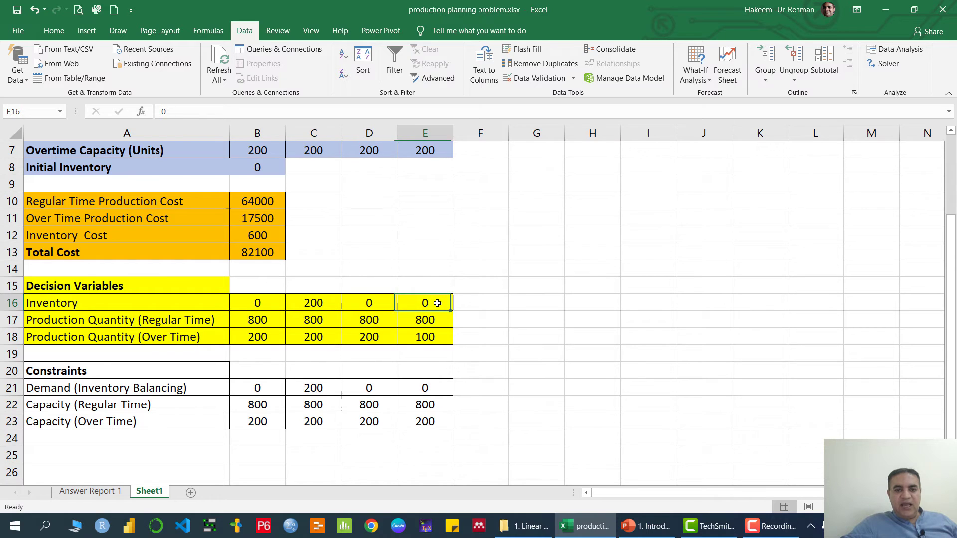
left_click(269, 321)
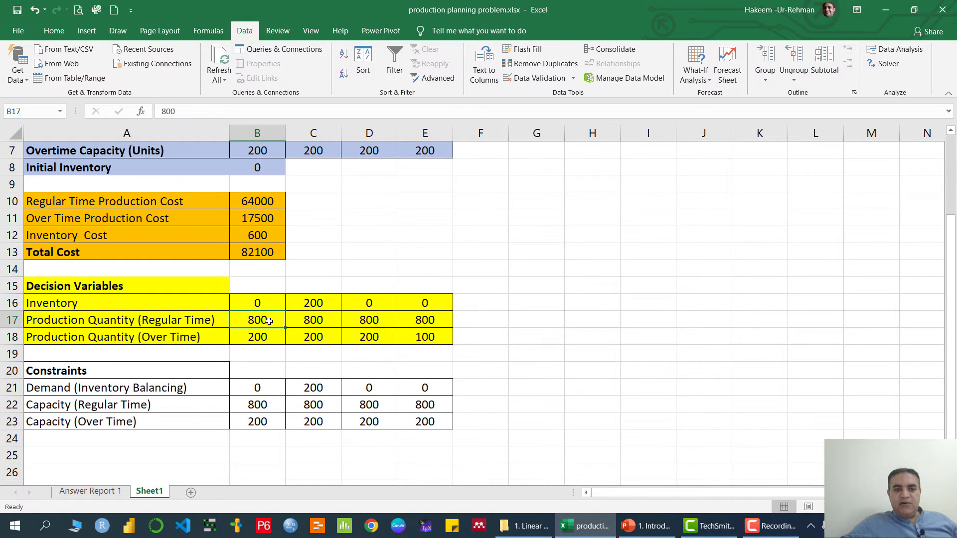
left_click(317, 321)
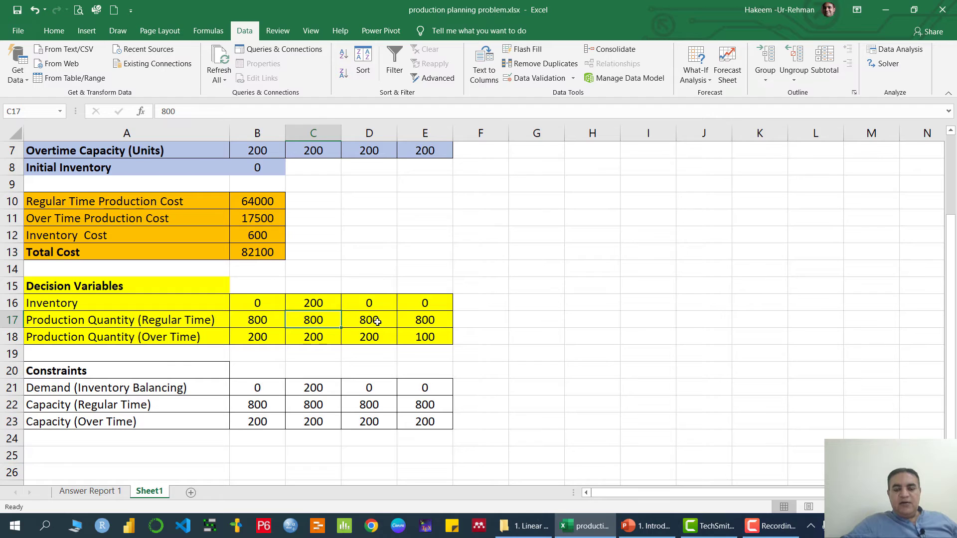
left_click(377, 321)
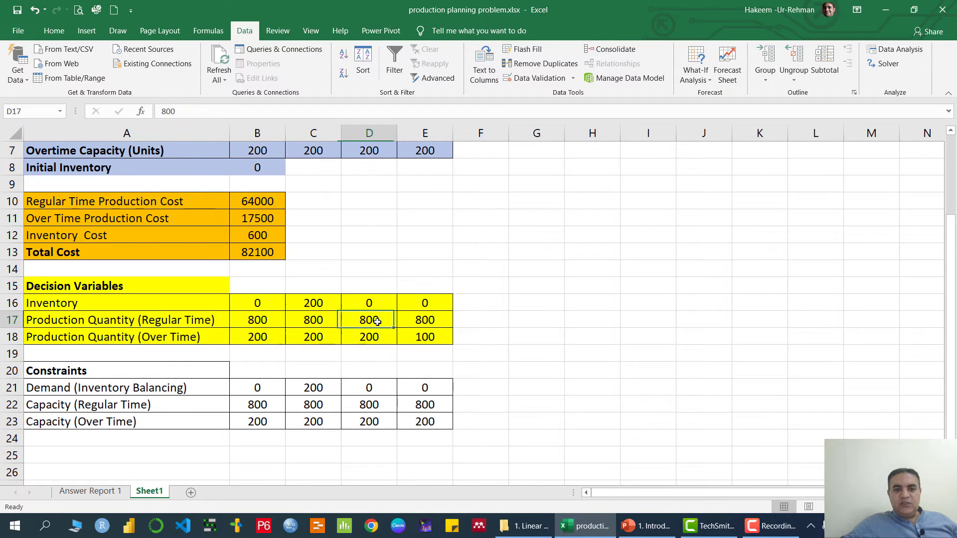
left_click(428, 323)
left_click(254, 338)
left_click(322, 338)
left_click(384, 338)
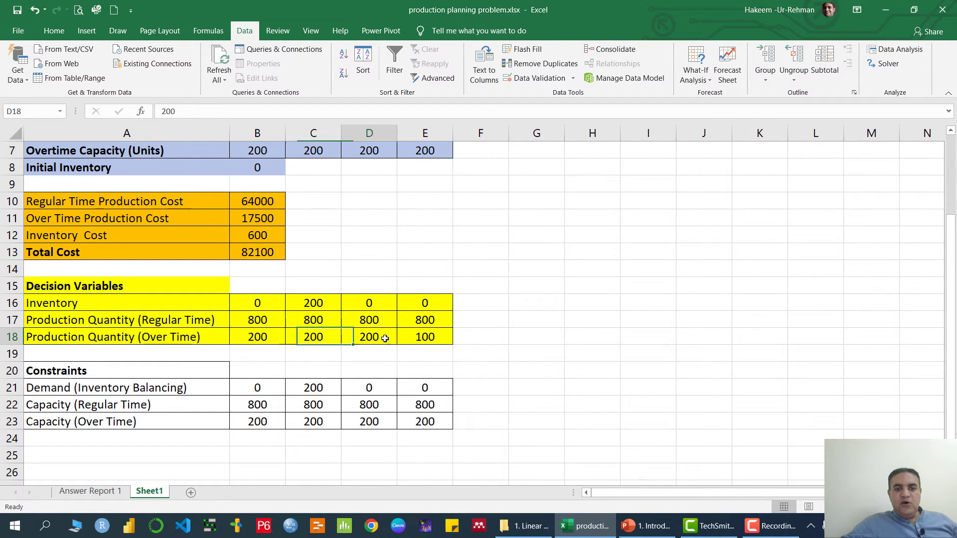
left_click(435, 339)
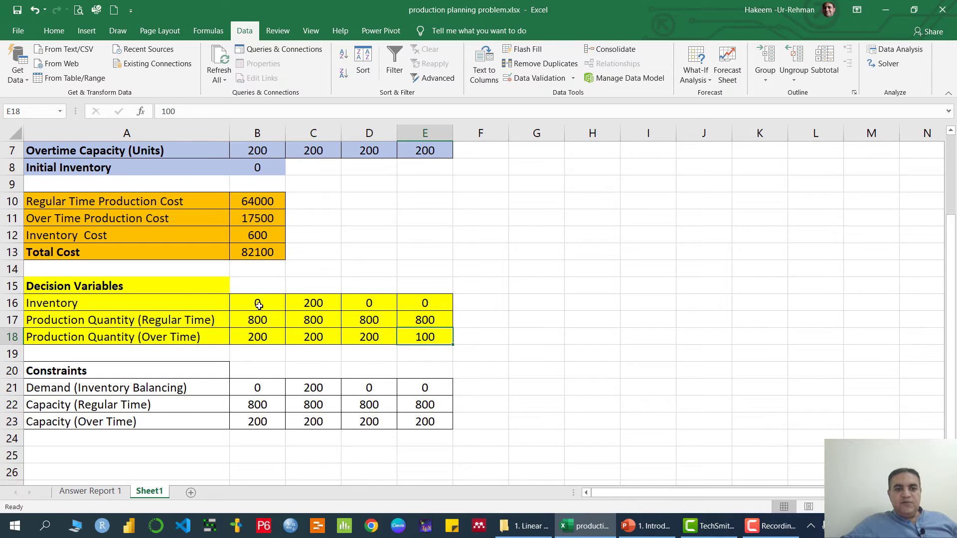
left_click_drag(257, 304, 427, 336)
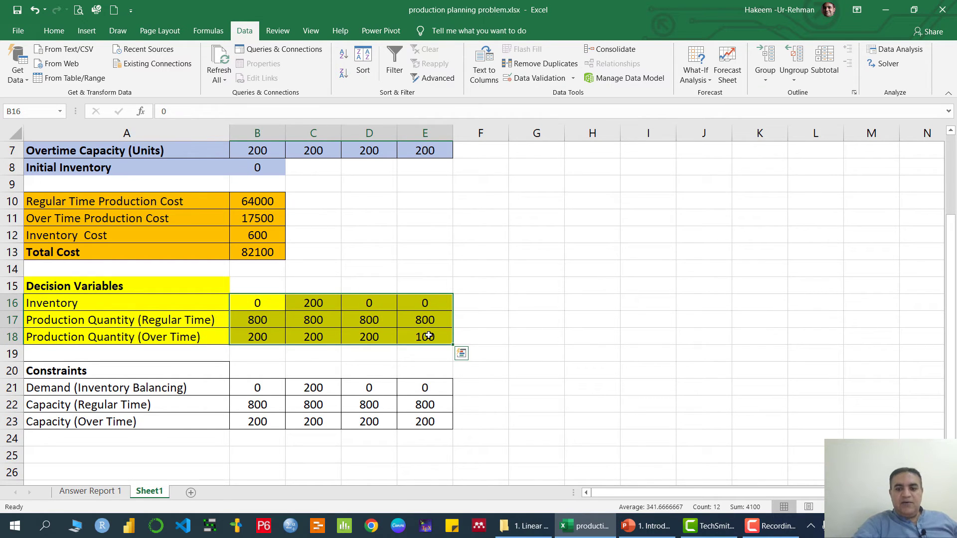
Step: Delete the production plan values in B16:E18 so total cost drops to 0
key("Delete")
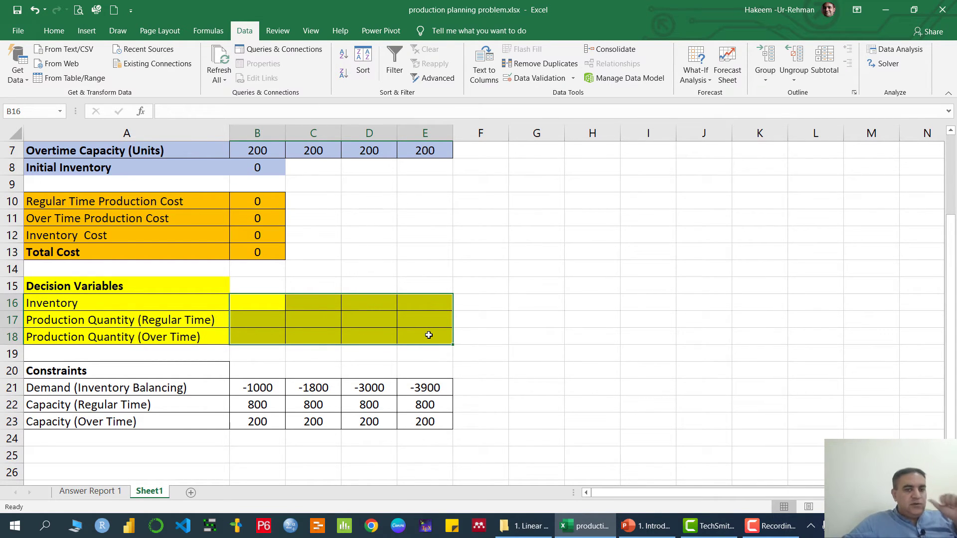
left_click_drag(262, 305, 436, 338)
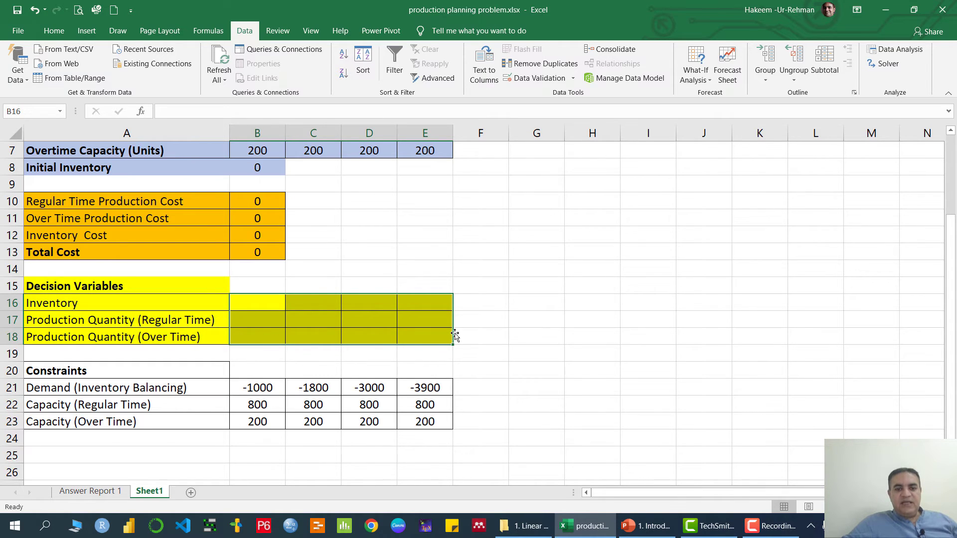
left_click(526, 338)
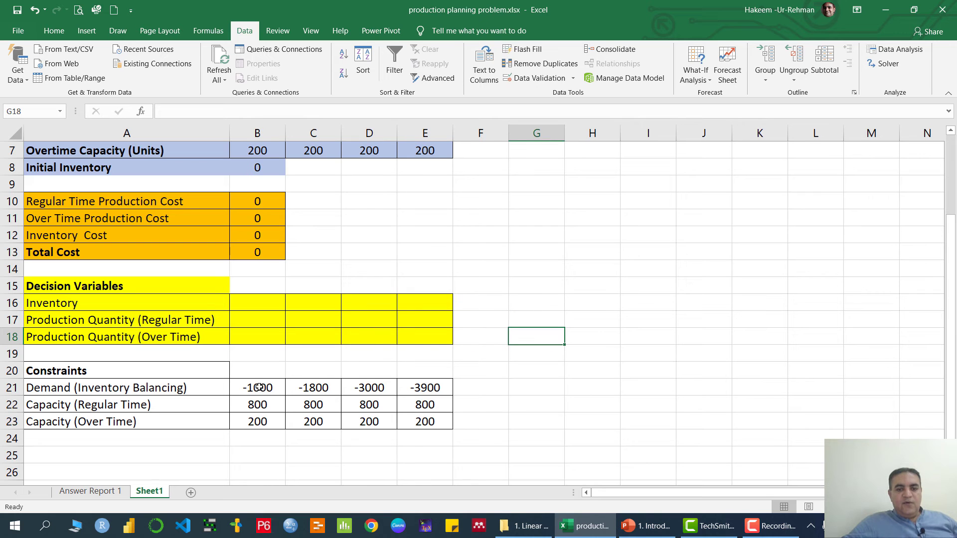
Step: Check the demand constraints on the PowerPoint LP formulation slide and return to Excel
left_click(646, 526)
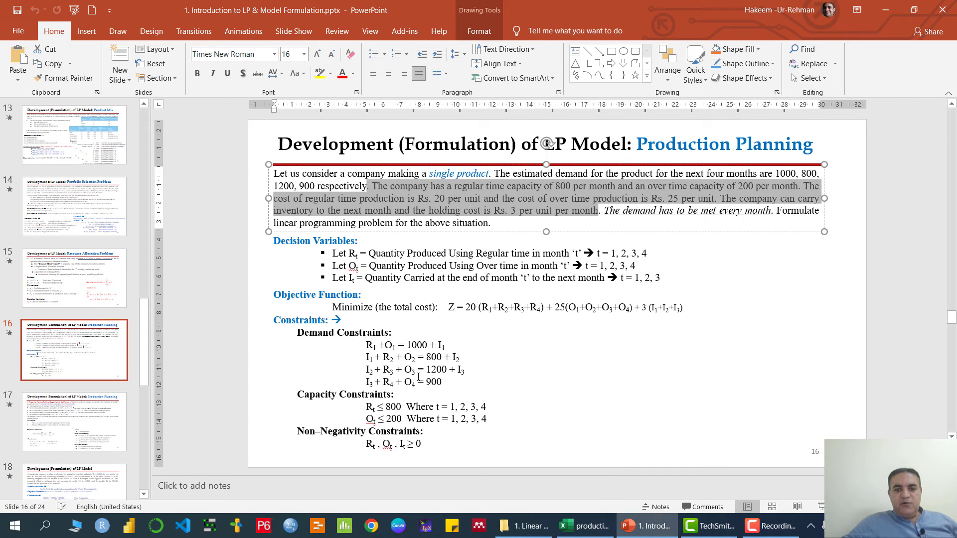
left_click_drag(363, 348, 466, 372)
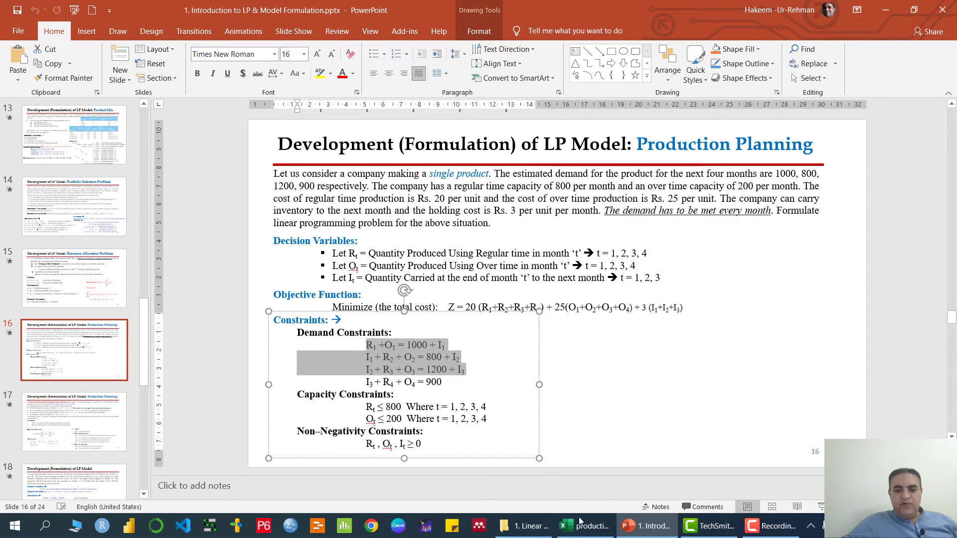
key("alt+Tab")
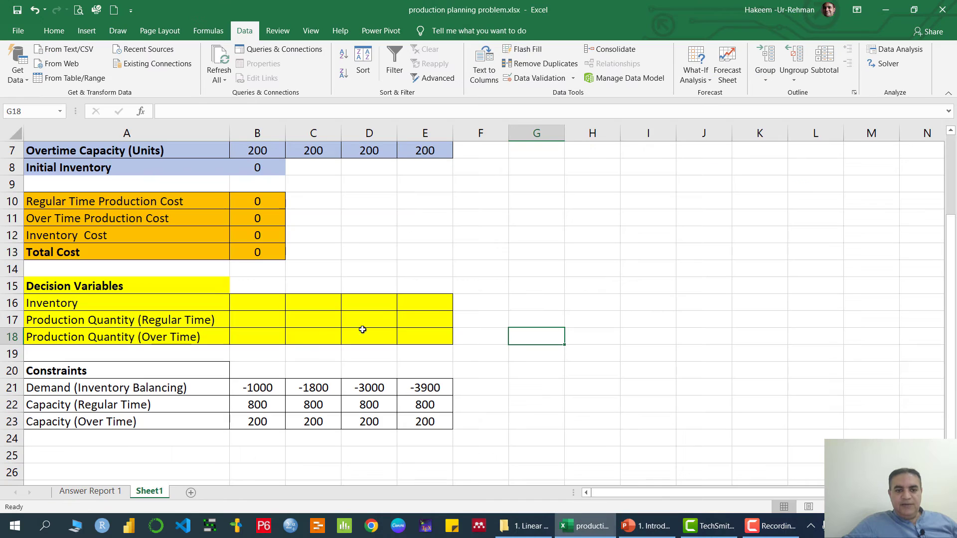
Step: Inspect the balance formulas =B8+B17+B18-B2 in B21 and =B21+C17+C18-C2 in C21
left_click(246, 387)
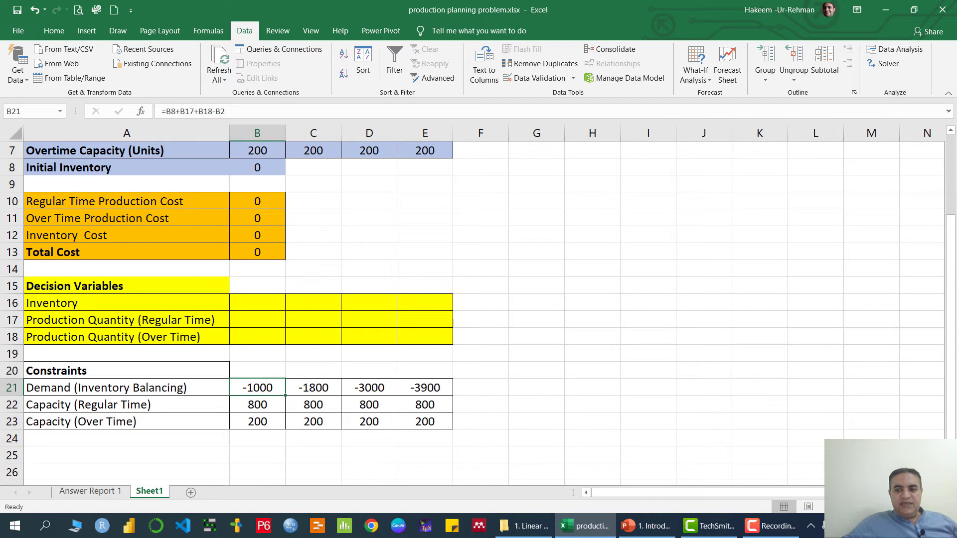
scroll(619, 389, "up", 1, "ctrl")
scroll(507, 312, "down", 2)
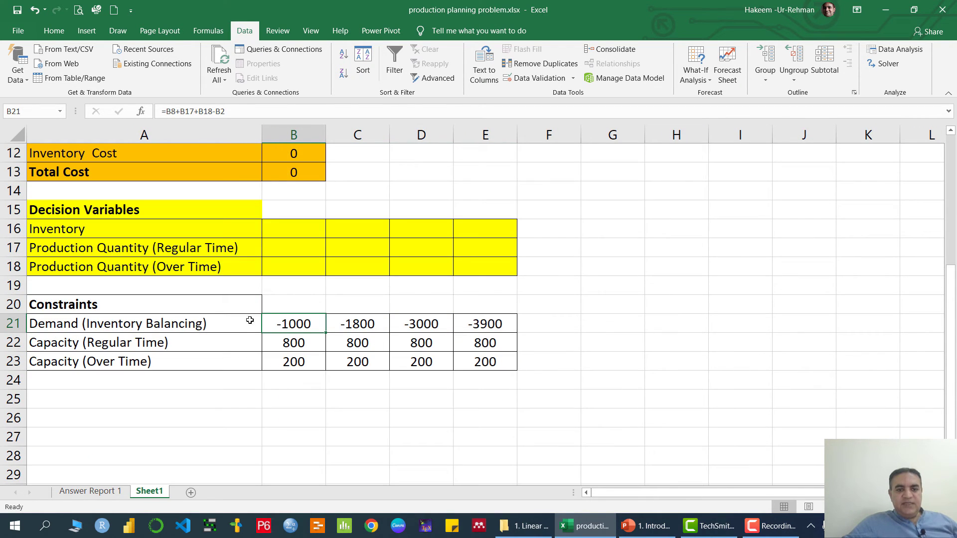
double_click(287, 327)
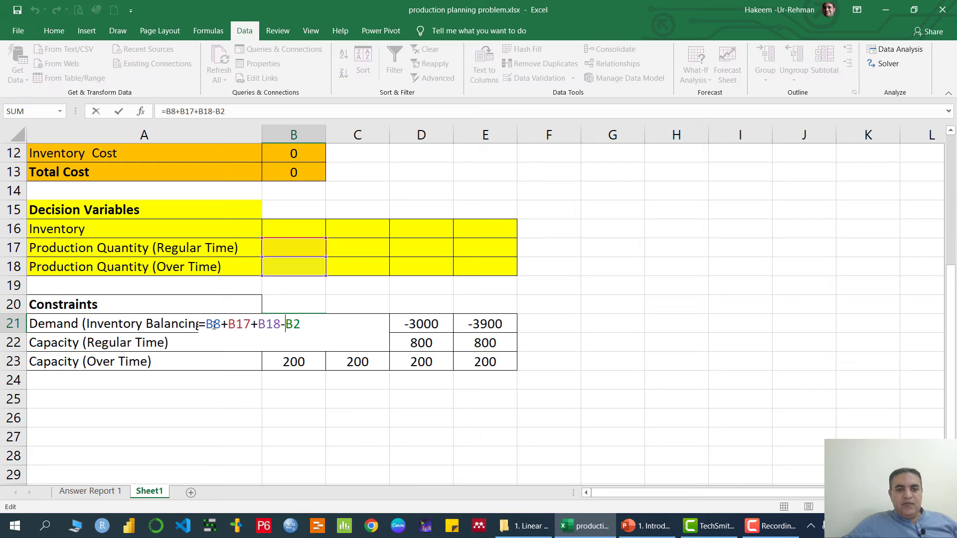
scroll(281, 327, "up", 2)
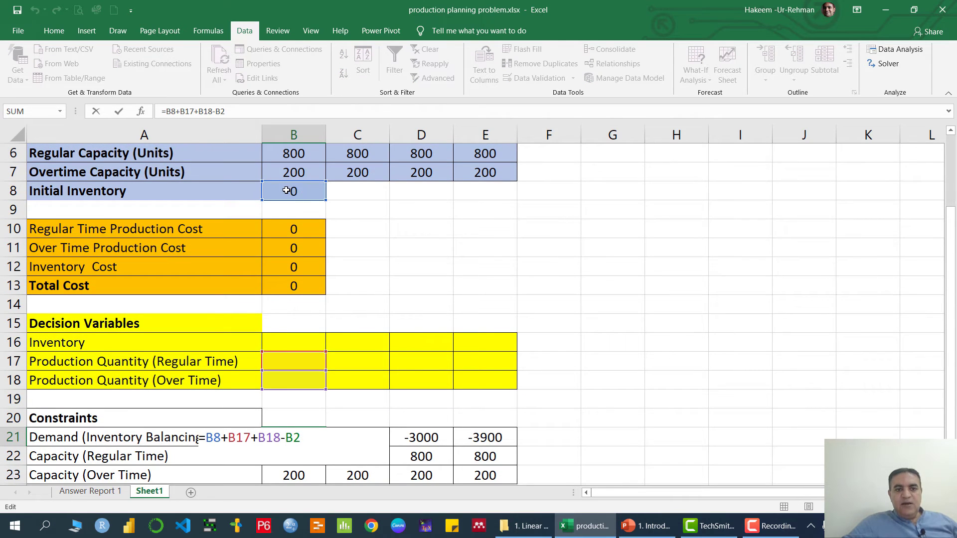
scroll(305, 274, "down", 1)
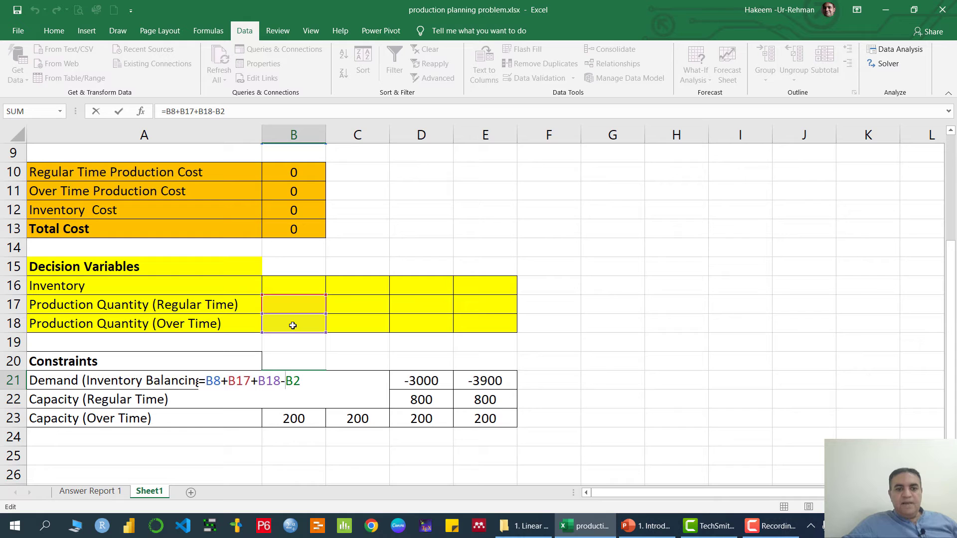
scroll(292, 381, "down", 1)
scroll(291, 381, "up", 4)
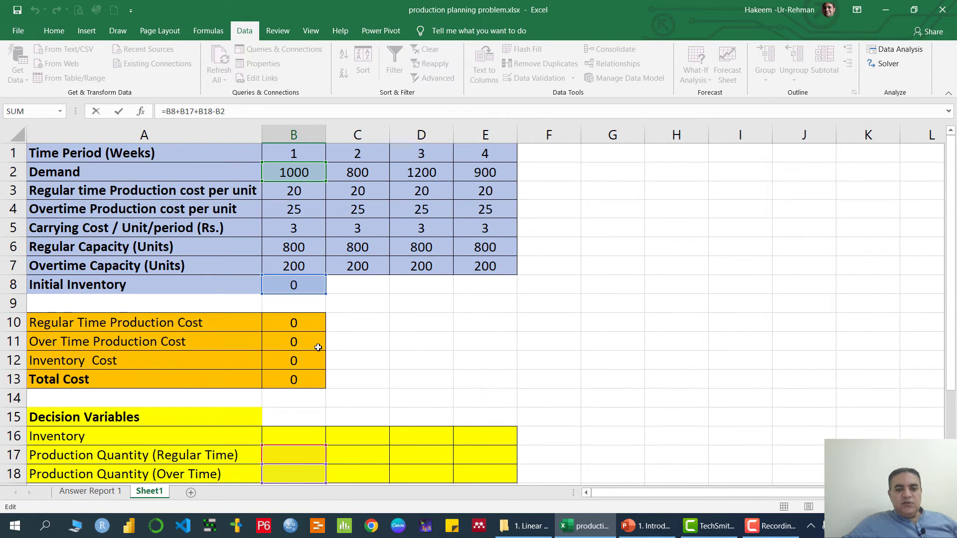
scroll(316, 346, "down", 3)
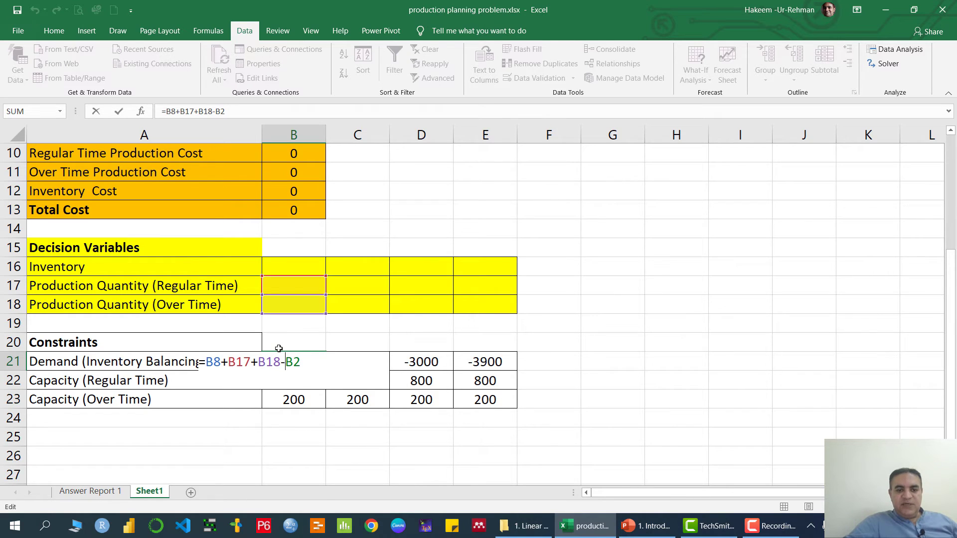
key("Return")
double_click(344, 358)
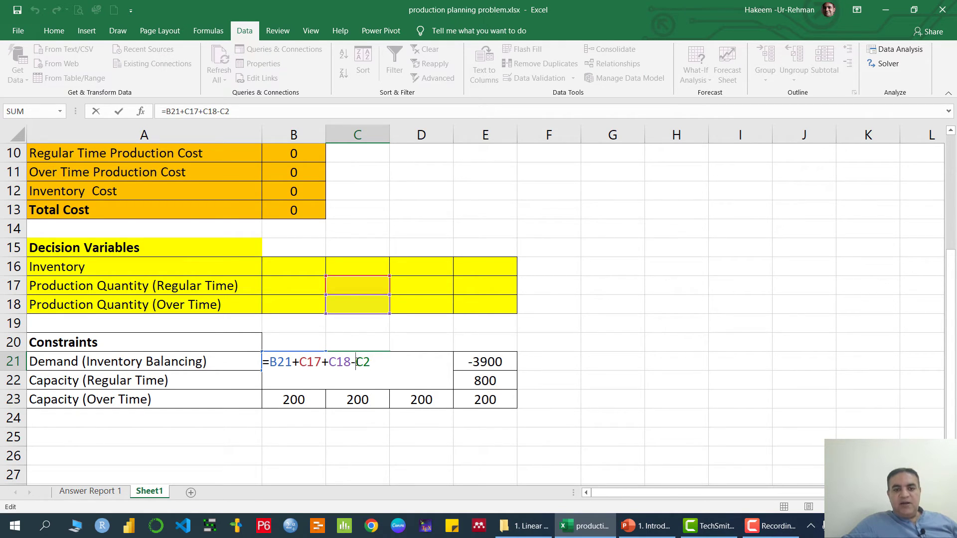
scroll(372, 360, "up", 3)
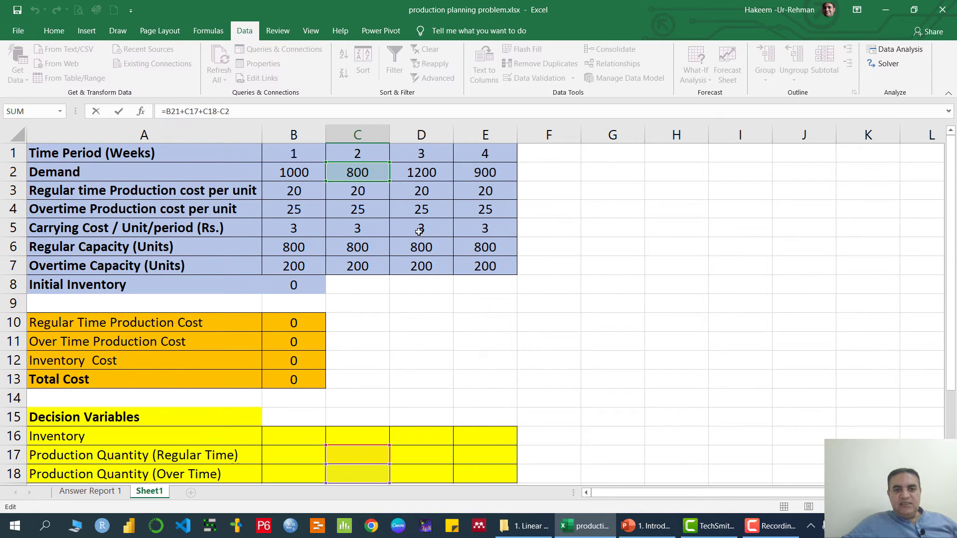
scroll(422, 232, "down", 2)
key("ctrl+Return")
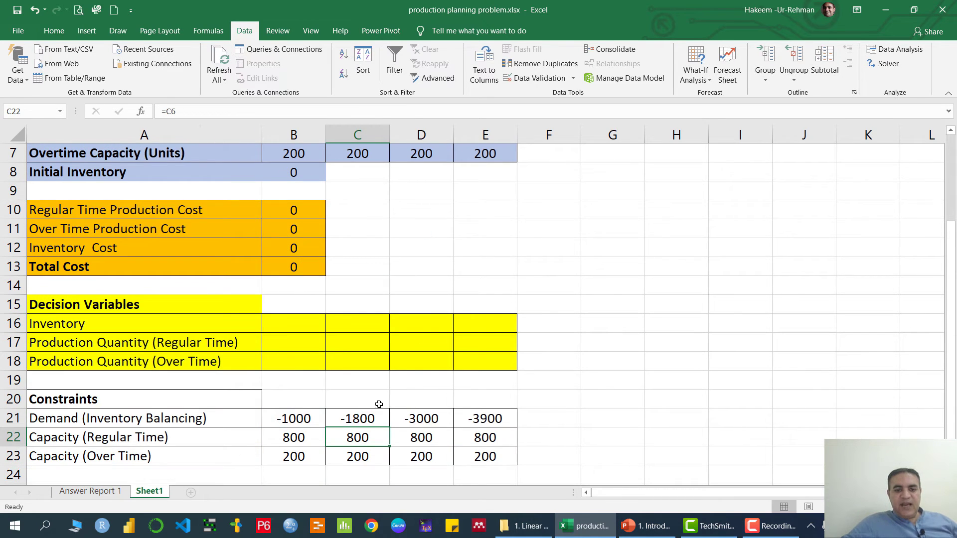
left_click(367, 419)
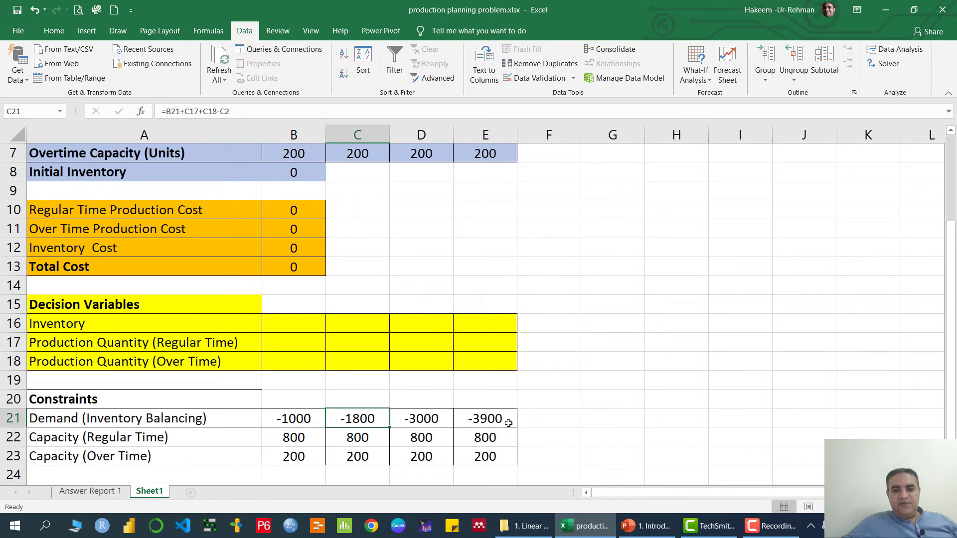
left_click(412, 422)
double_click(413, 421)
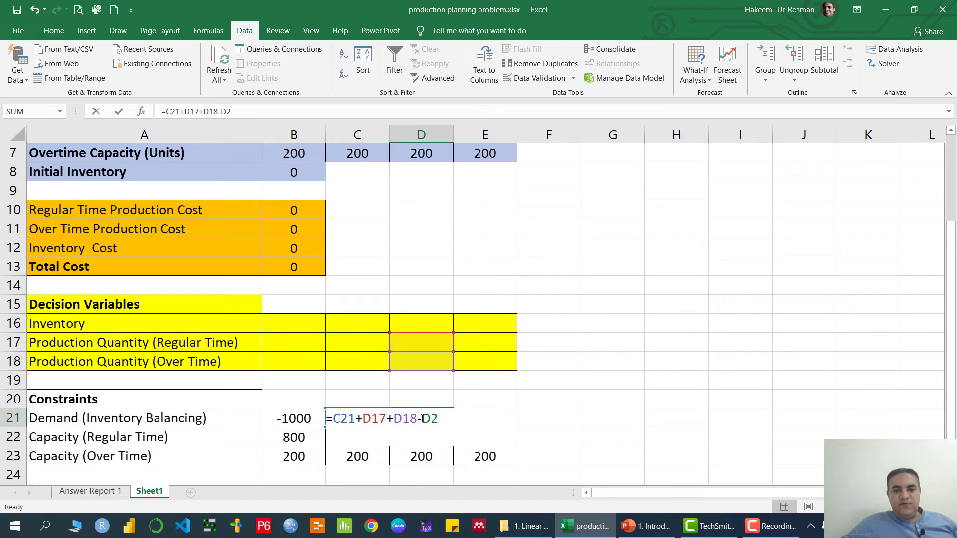
key("Return")
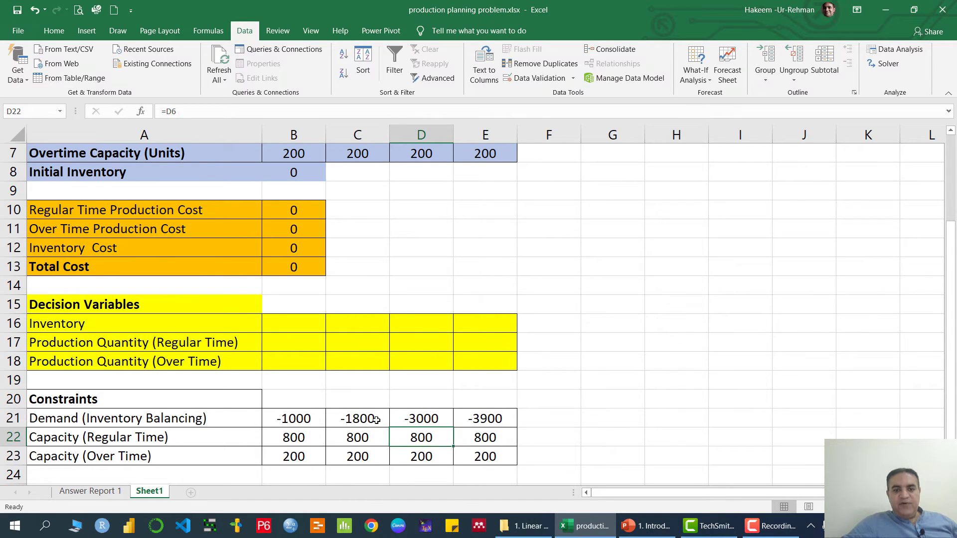
double_click(420, 419)
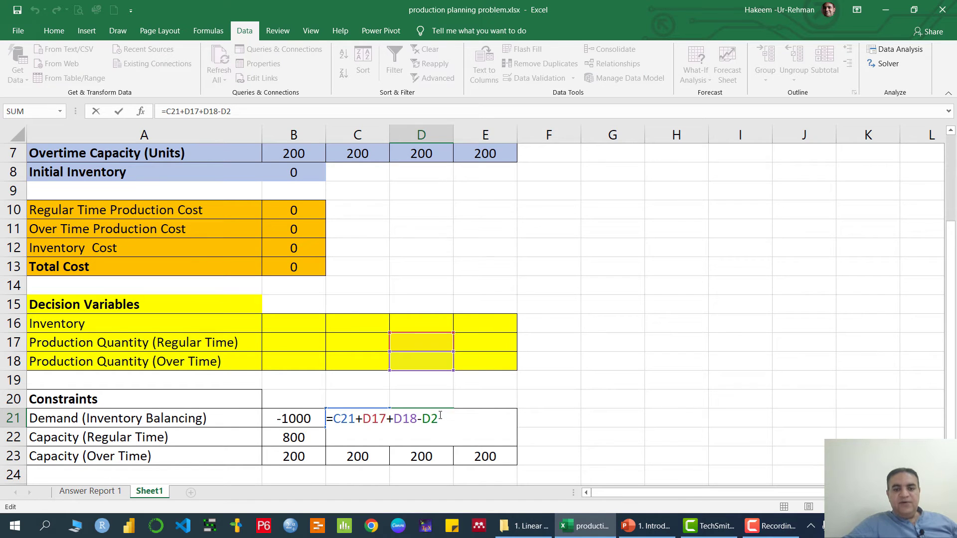
key("Return")
left_click(484, 418)
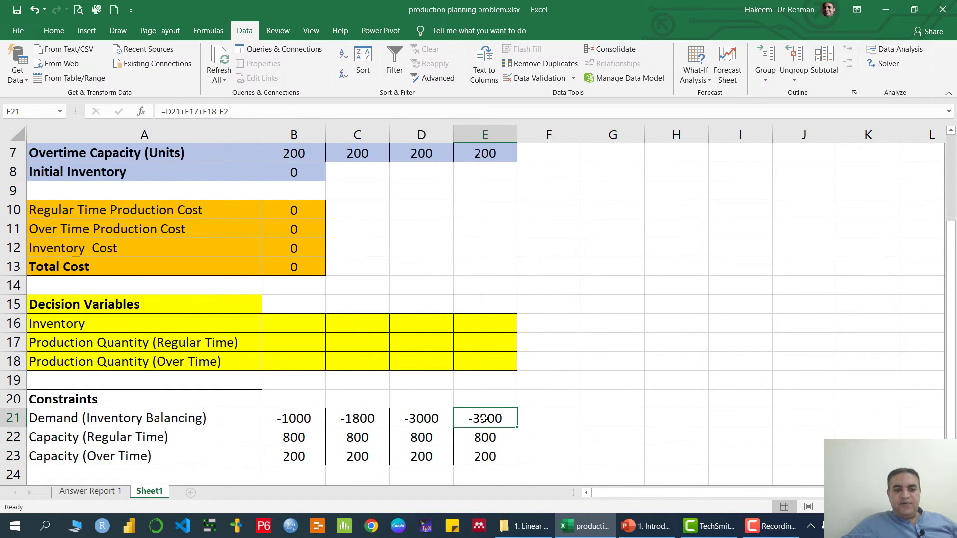
left_click(303, 437)
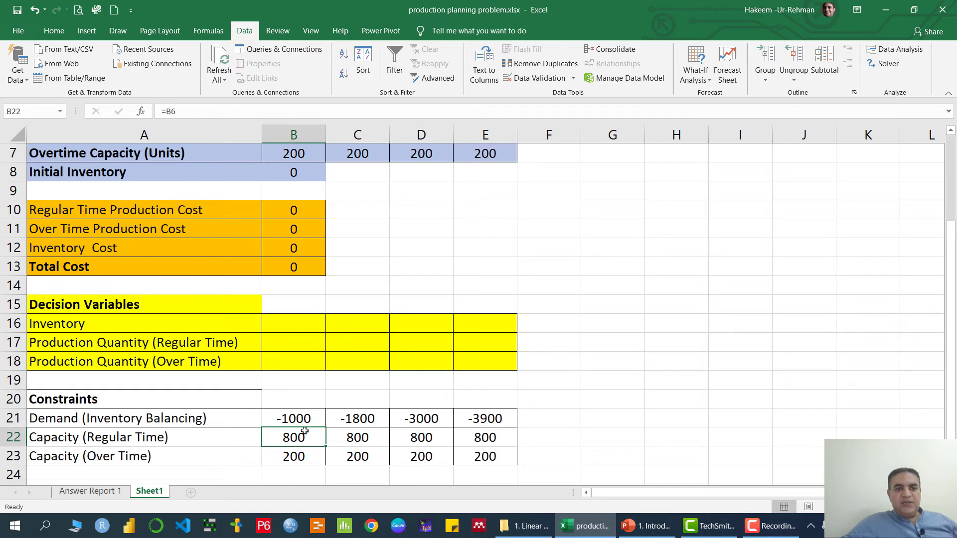
scroll(304, 431, "up", 2)
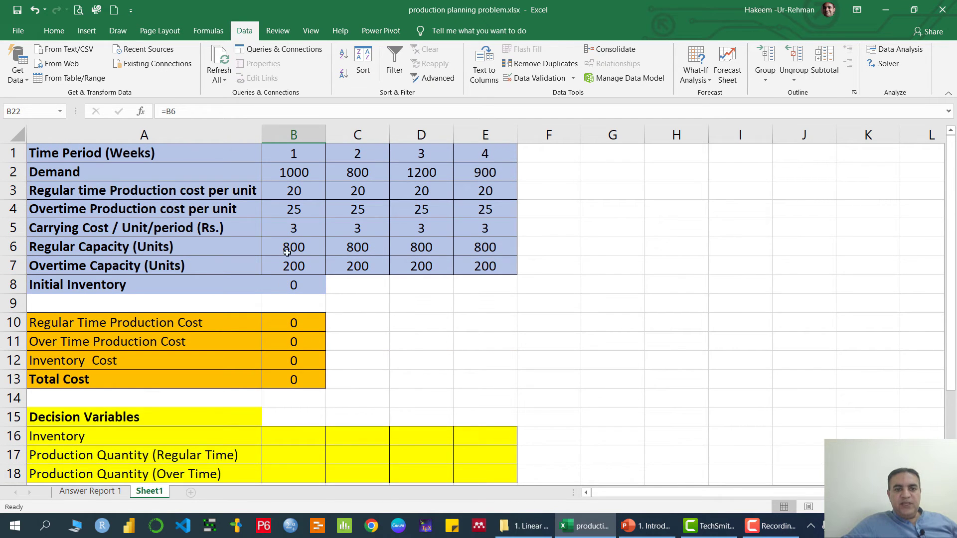
left_click(292, 248)
scroll(309, 349, "down", 5)
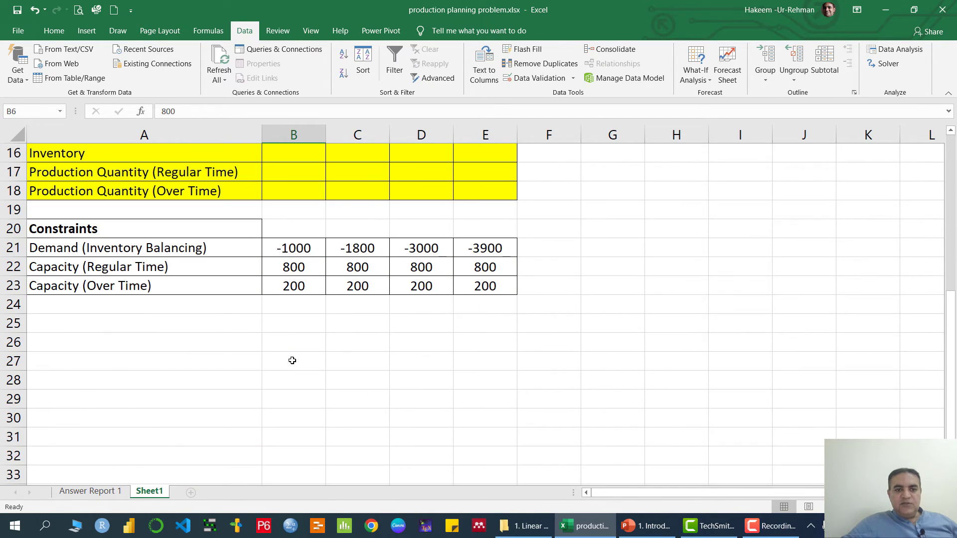
double_click(302, 265)
key("Return")
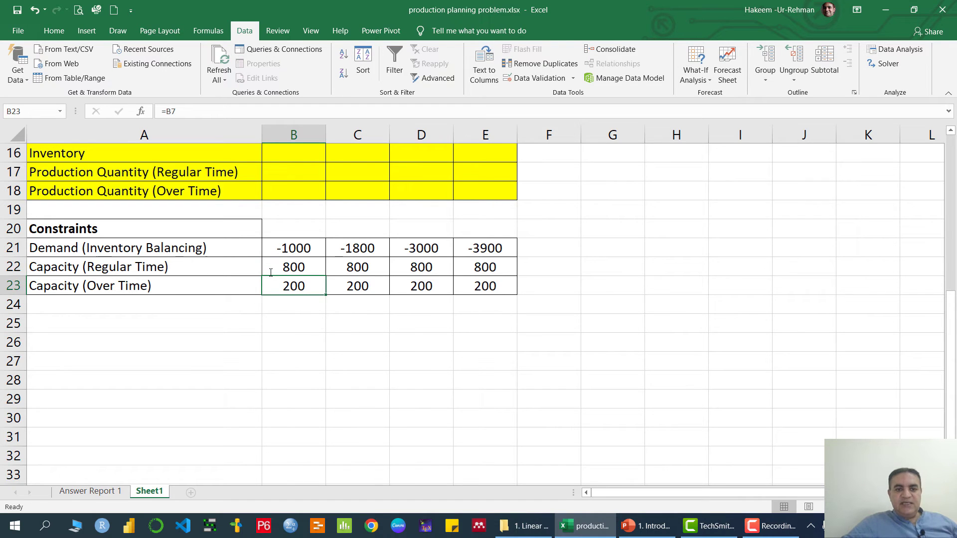
double_click(368, 269)
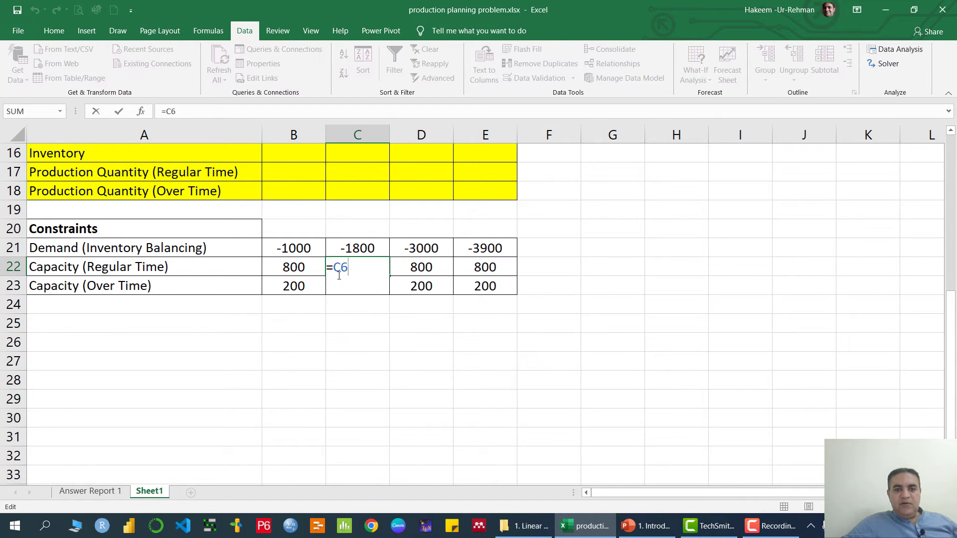
key("Return")
scroll(337, 275, "up", 4)
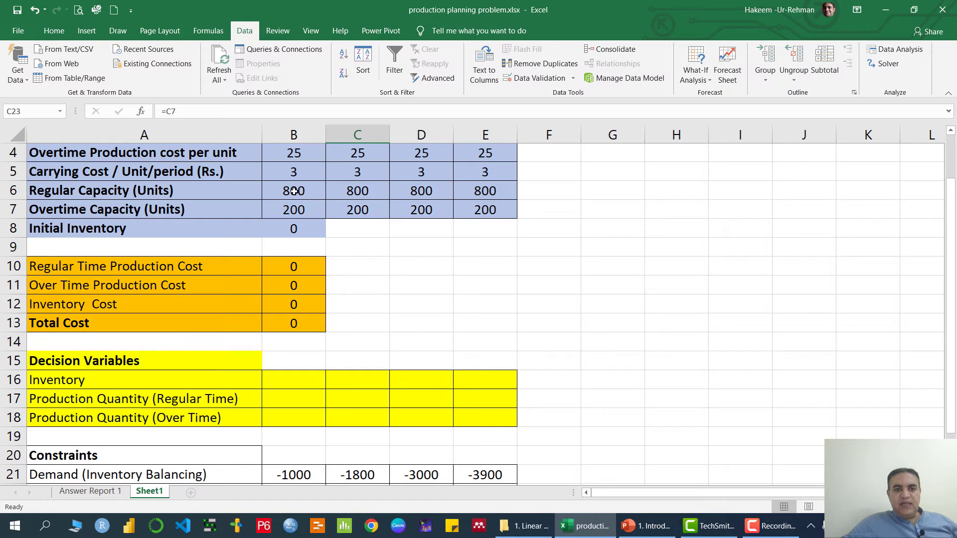
left_click_drag(294, 190, 477, 187)
scroll(421, 306, "down", 3)
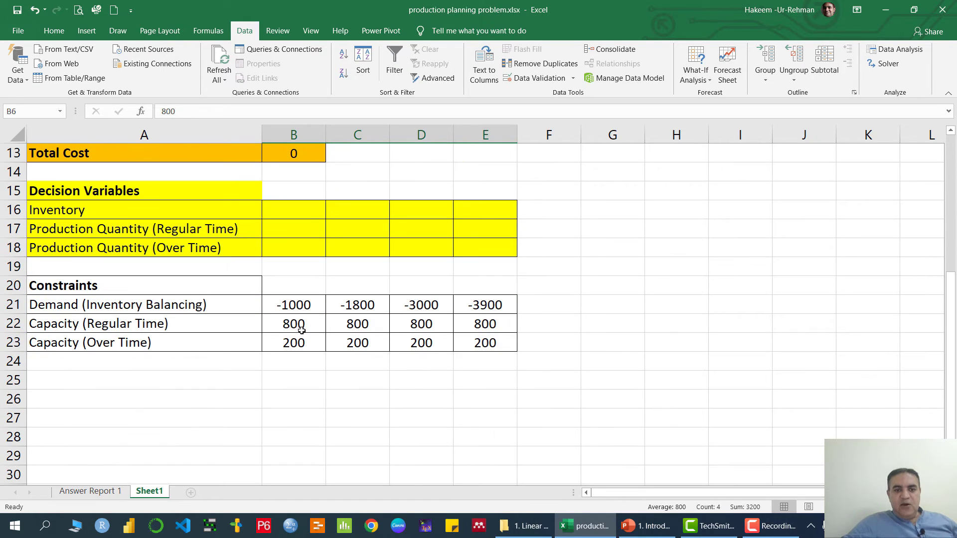
left_click(298, 343)
double_click(298, 342)
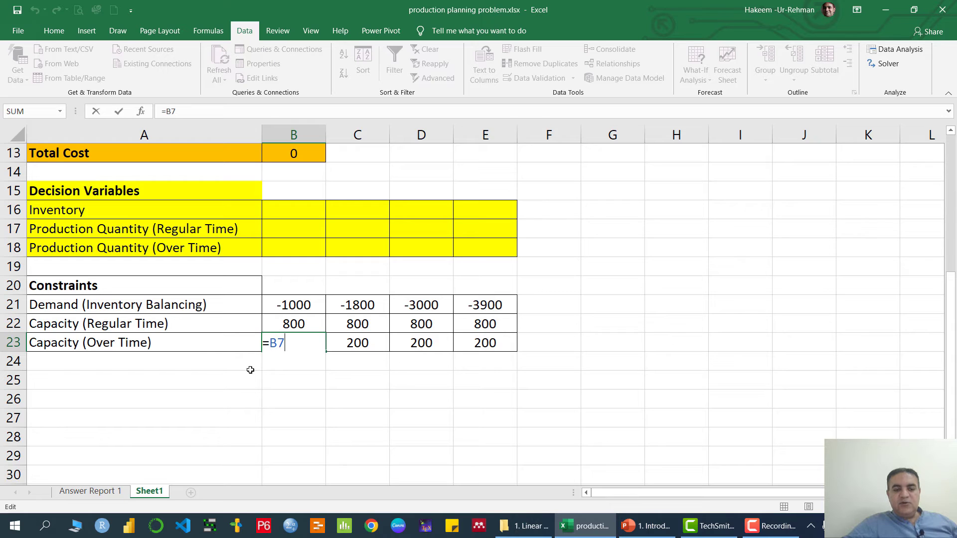
key("Return")
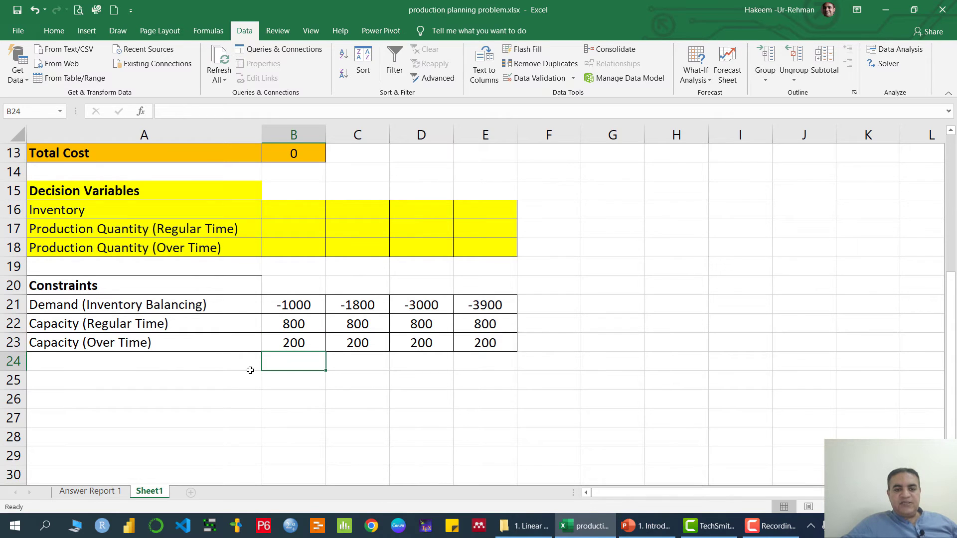
left_click(313, 345)
scroll(313, 344, "up", 4)
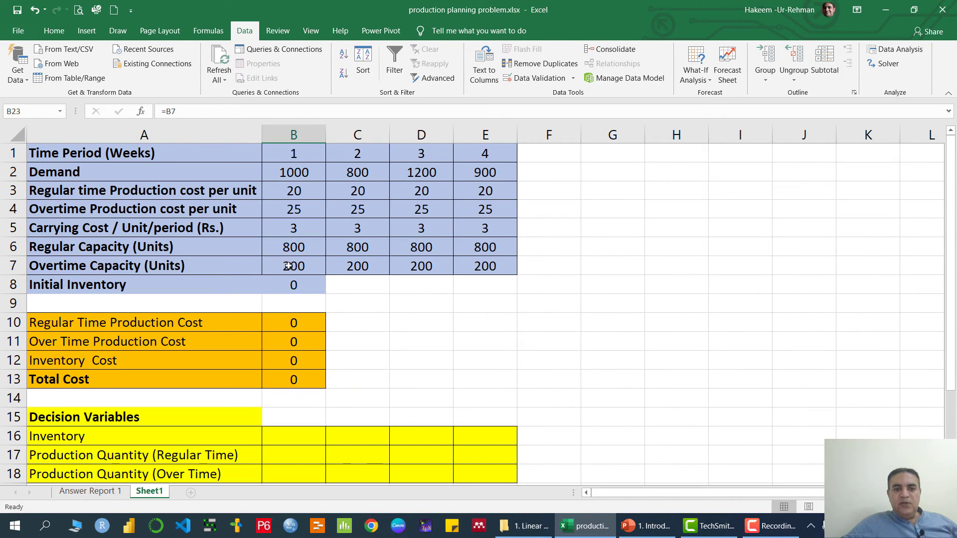
left_click_drag(288, 266, 515, 265)
scroll(411, 346, "down", 3)
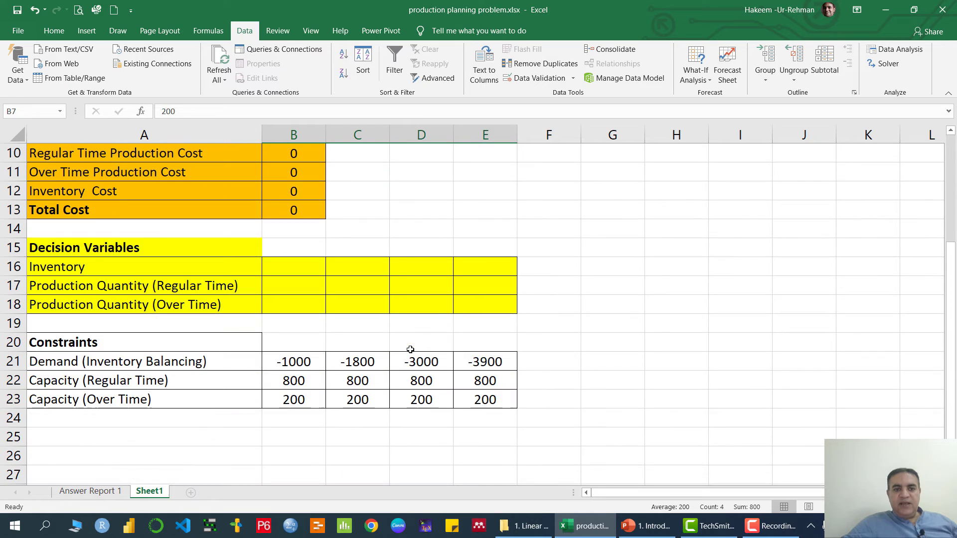
double_click(308, 399)
key("Return")
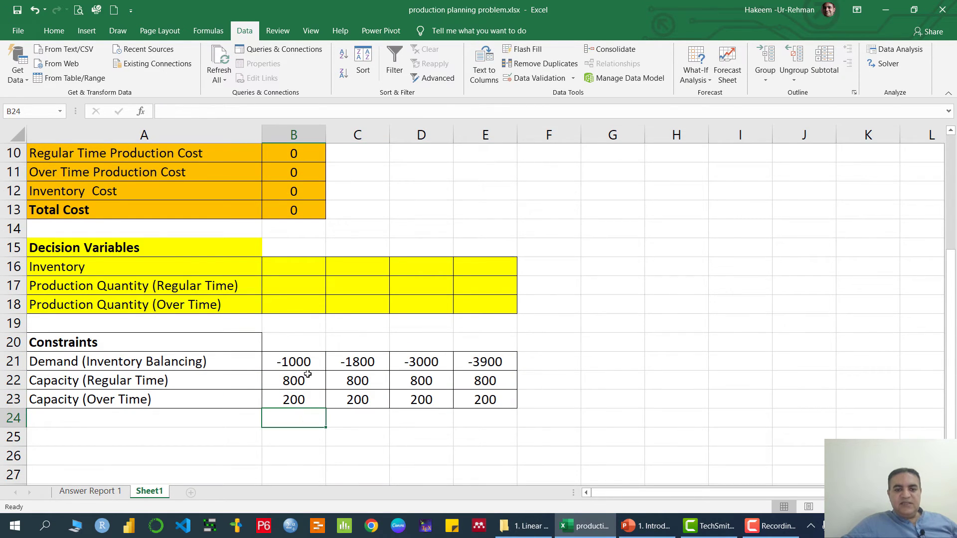
double_click(356, 397)
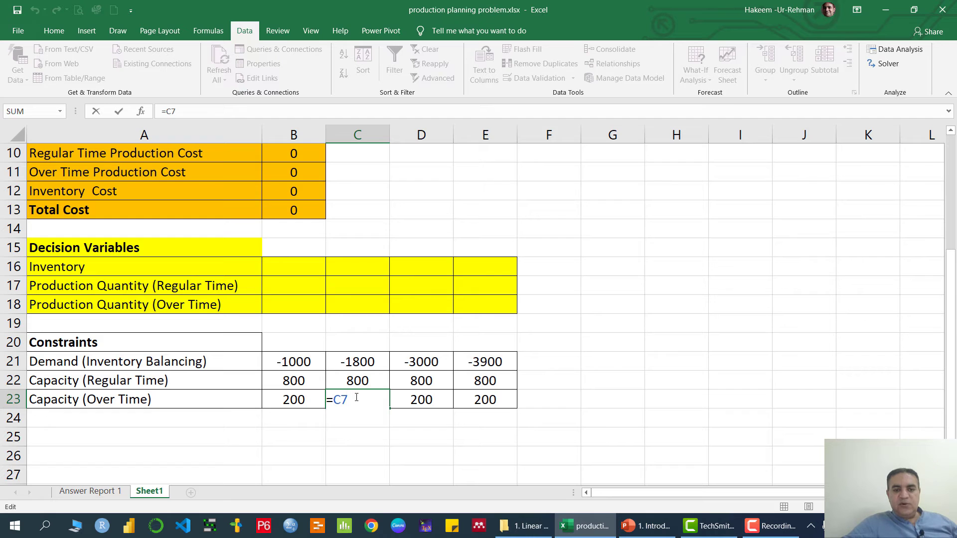
key("Return")
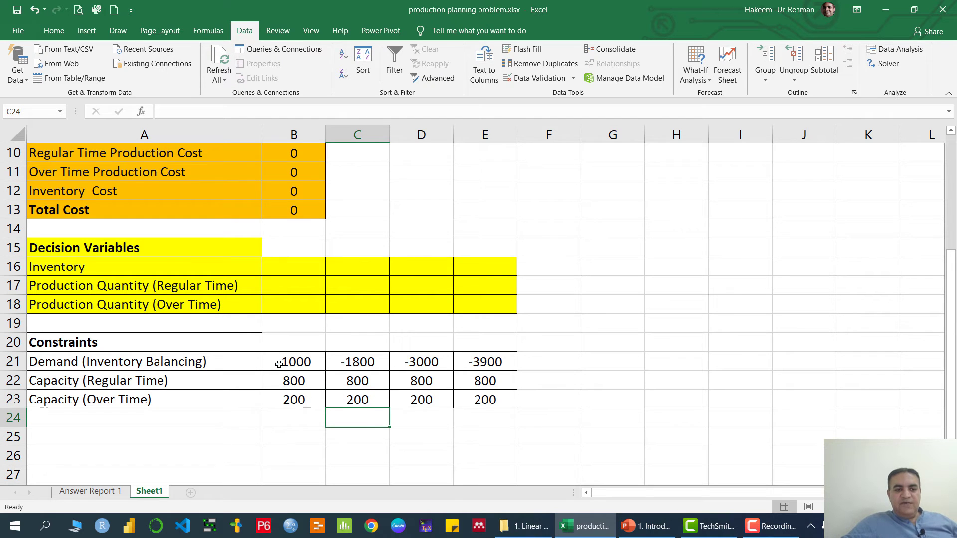
scroll(296, 367, "up", 2)
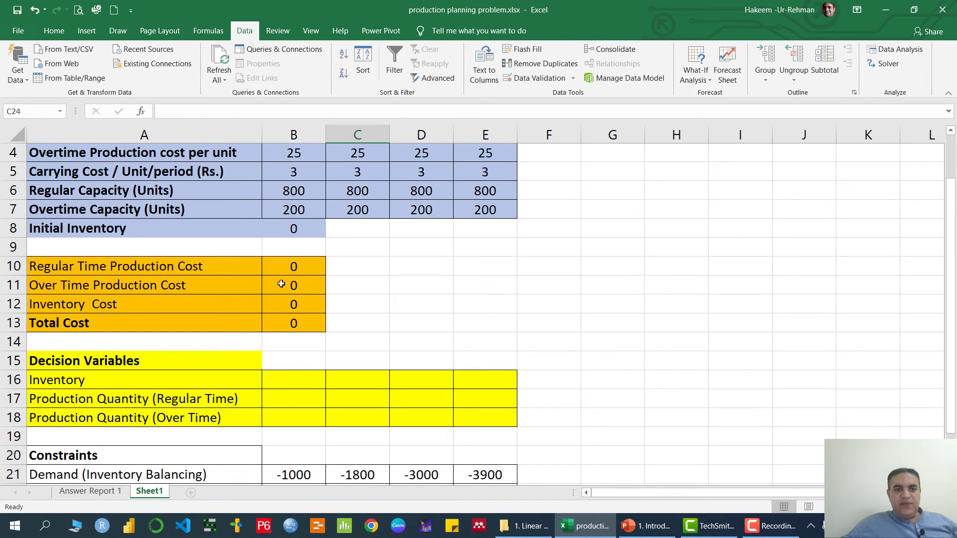
left_click(294, 265)
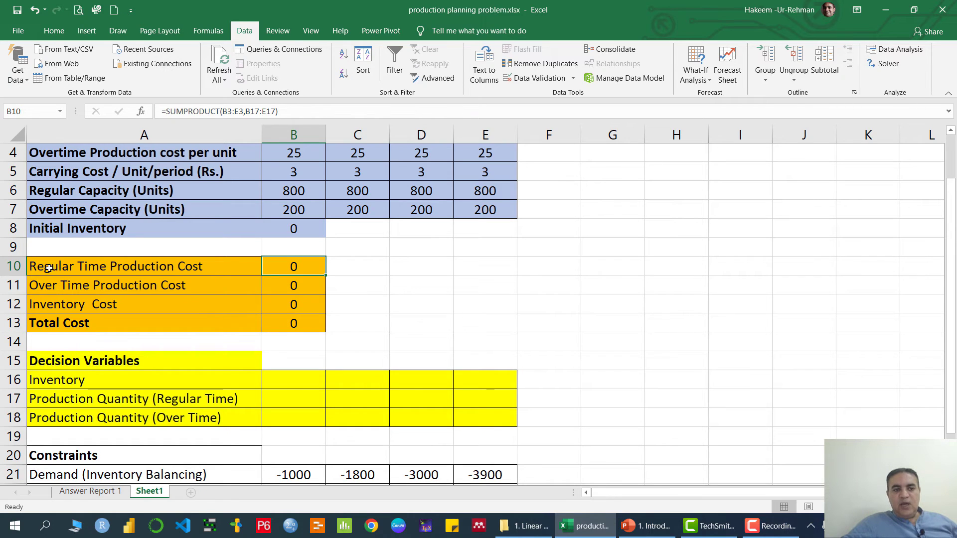
double_click(295, 267)
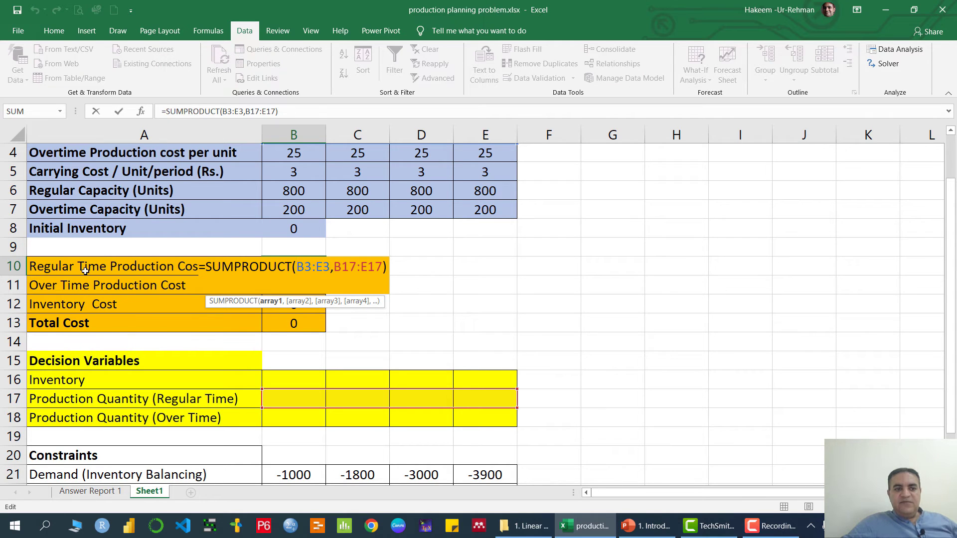
scroll(378, 293, "up", 1)
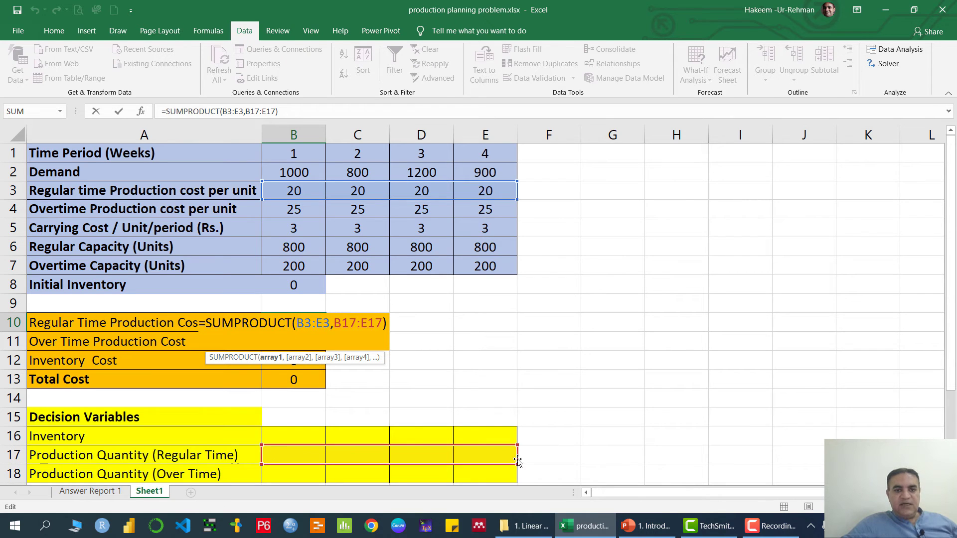
key("Return")
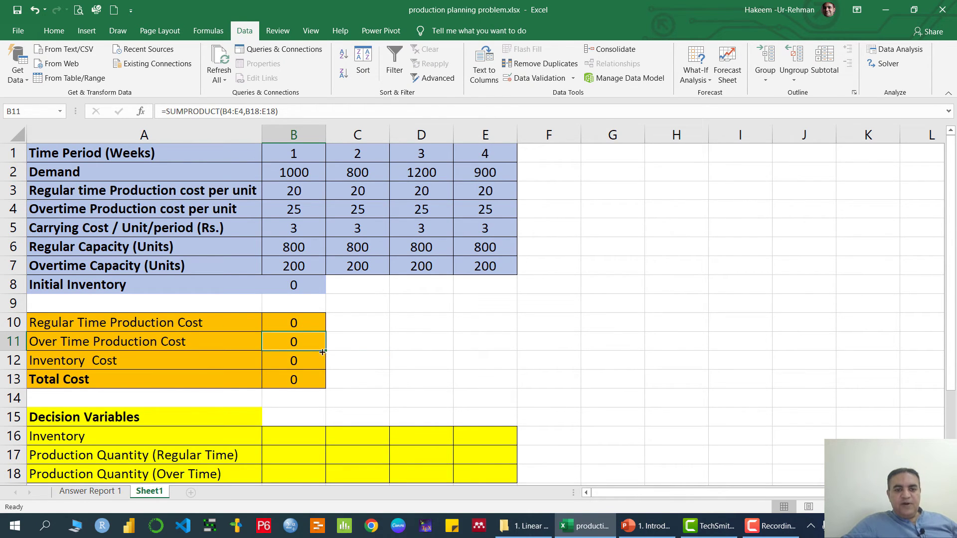
double_click(301, 339)
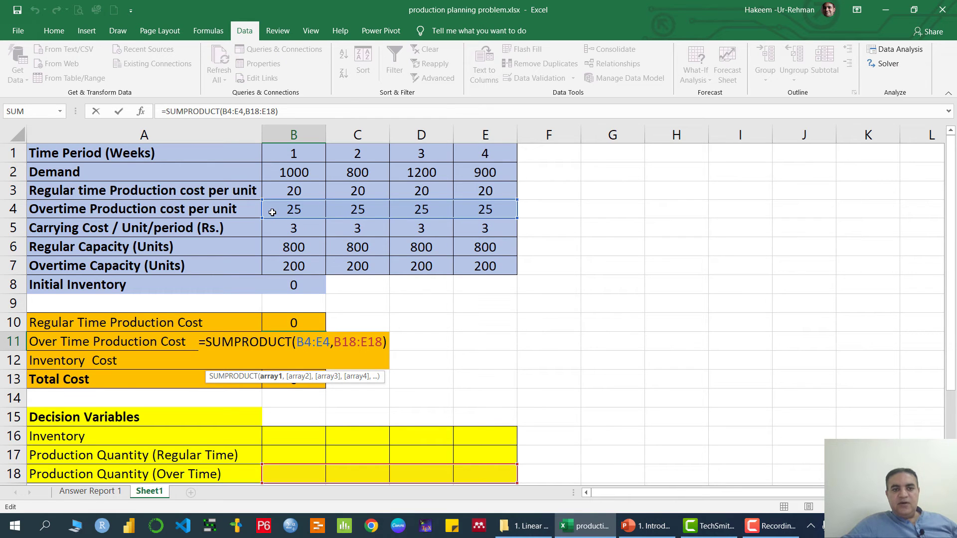
scroll(277, 211, "down", 1)
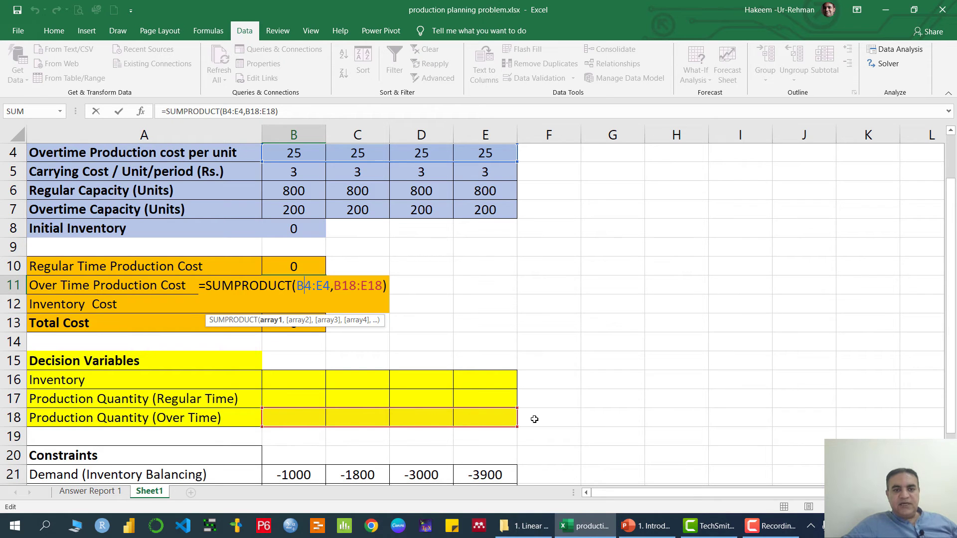
key("Return")
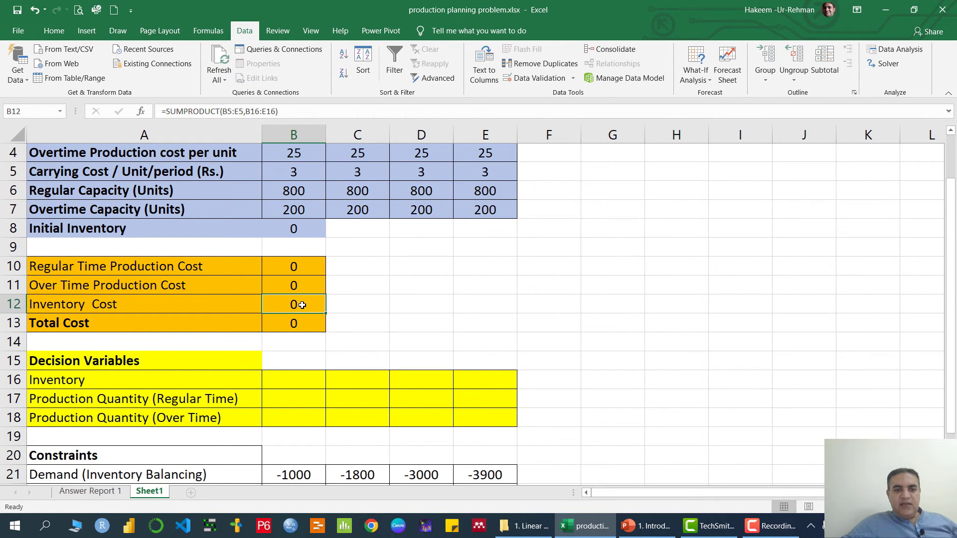
double_click(302, 305)
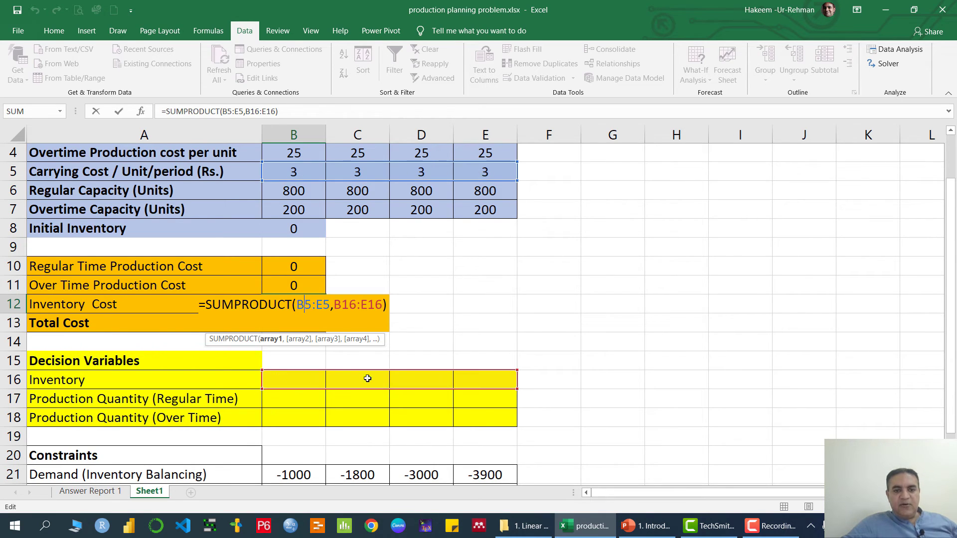
key("Return")
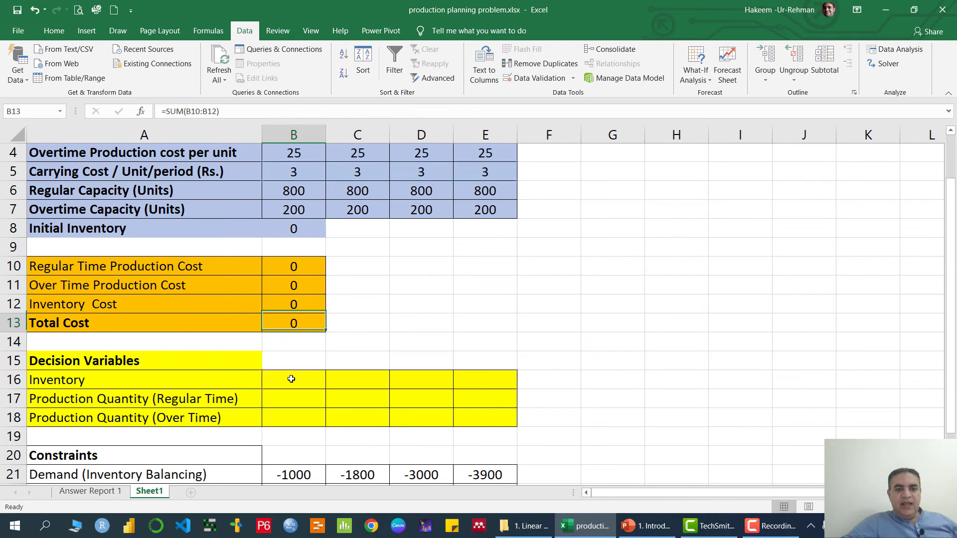
double_click(287, 323)
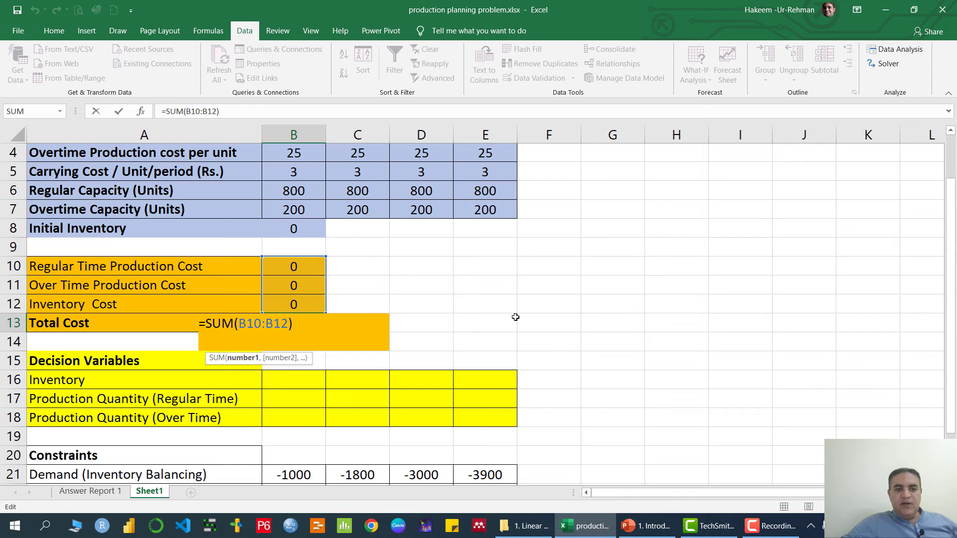
key("Return")
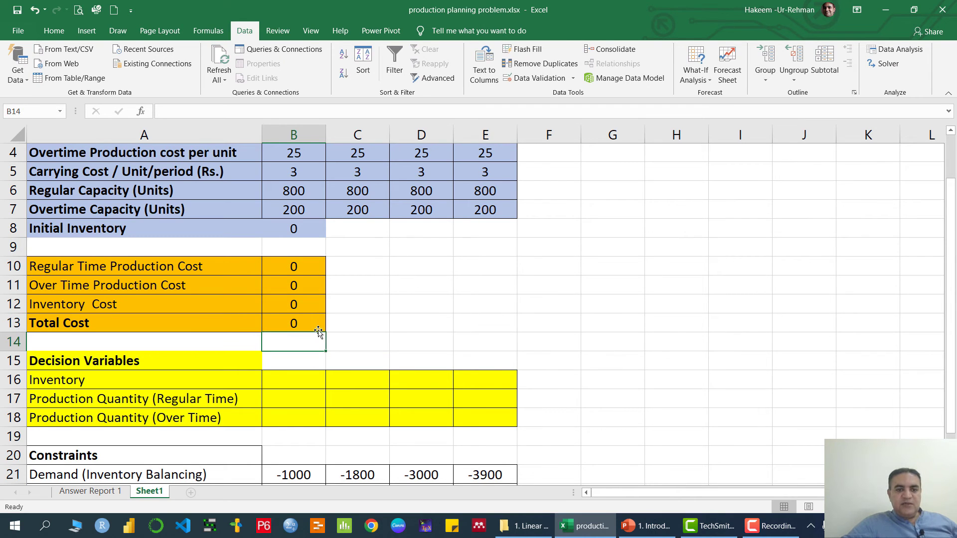
left_click(302, 321)
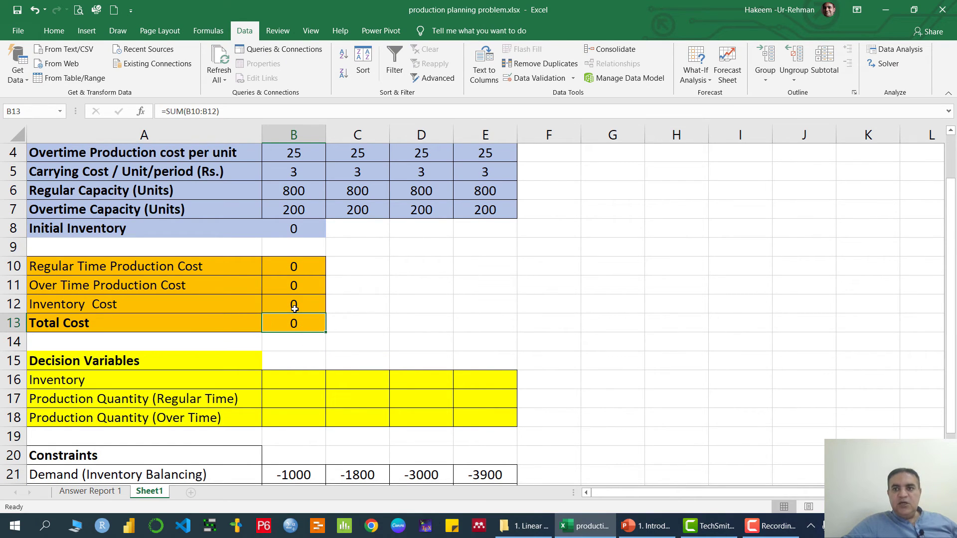
Step: Open Solver and set the objective to minimize total cost $B$13
left_click(887, 64)
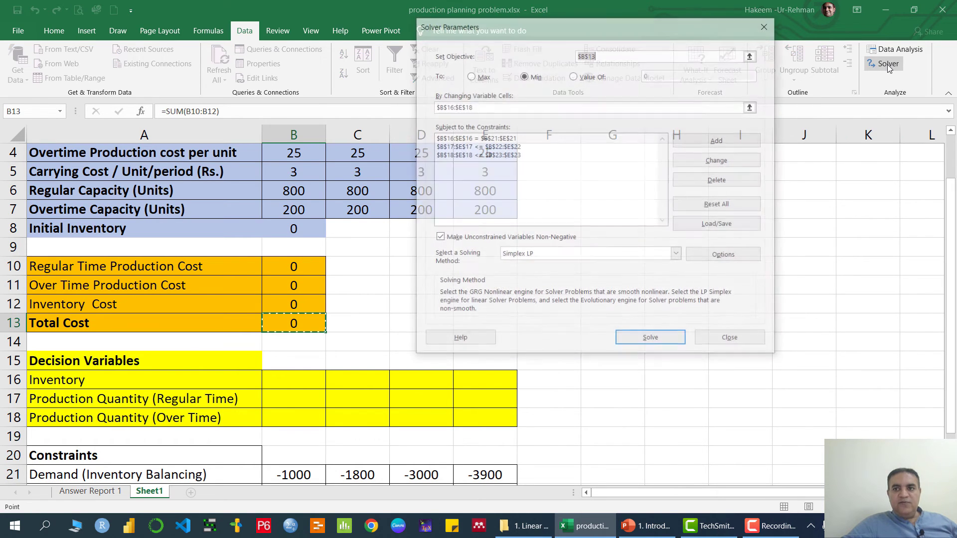
left_click(752, 54)
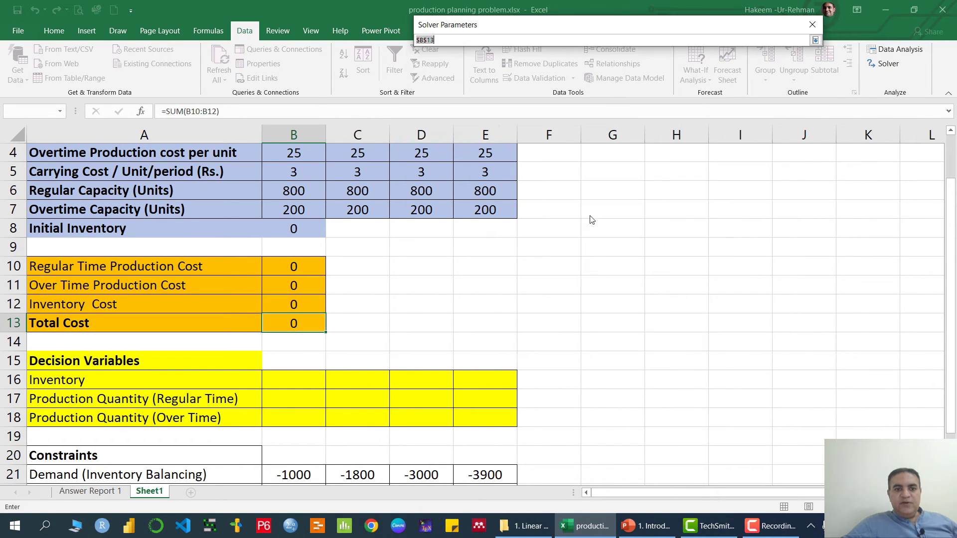
left_click(294, 323)
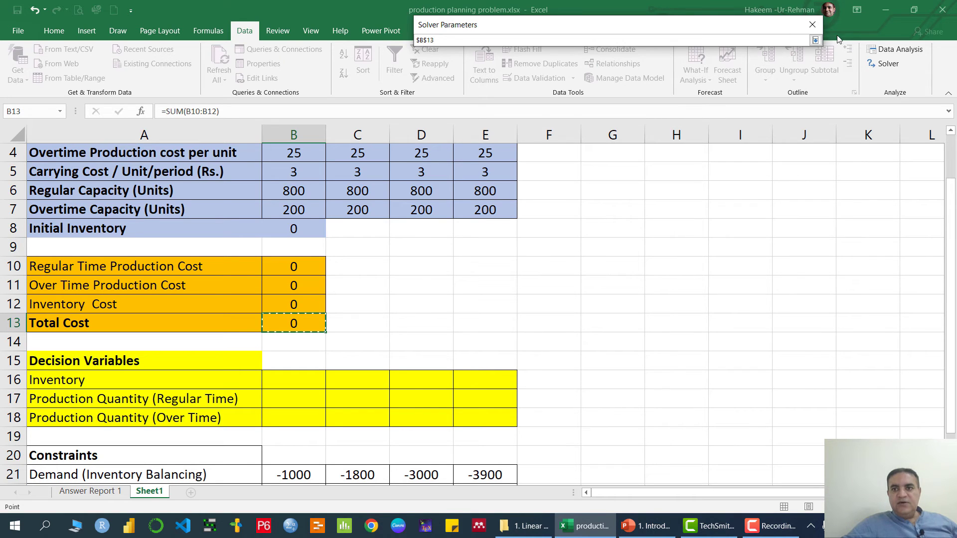
left_click(815, 40)
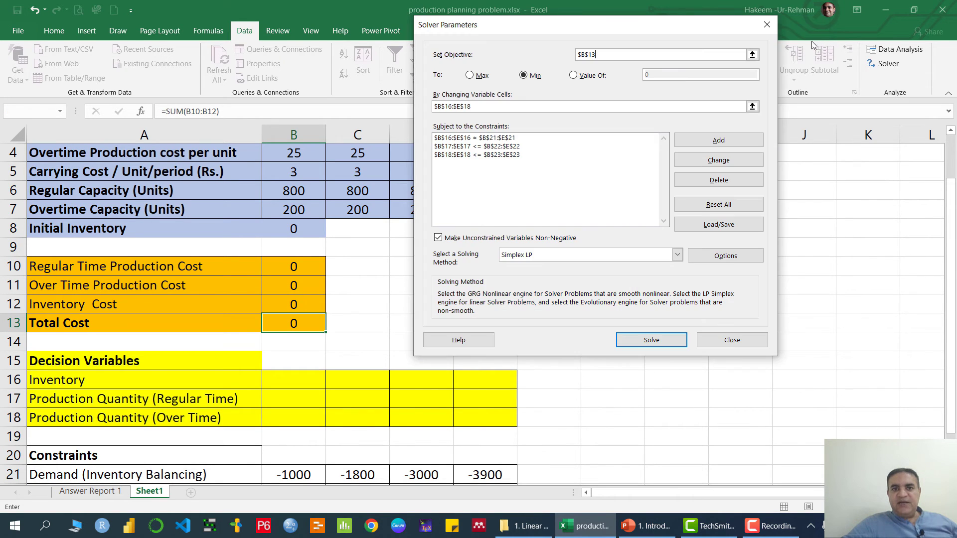
left_click(534, 75)
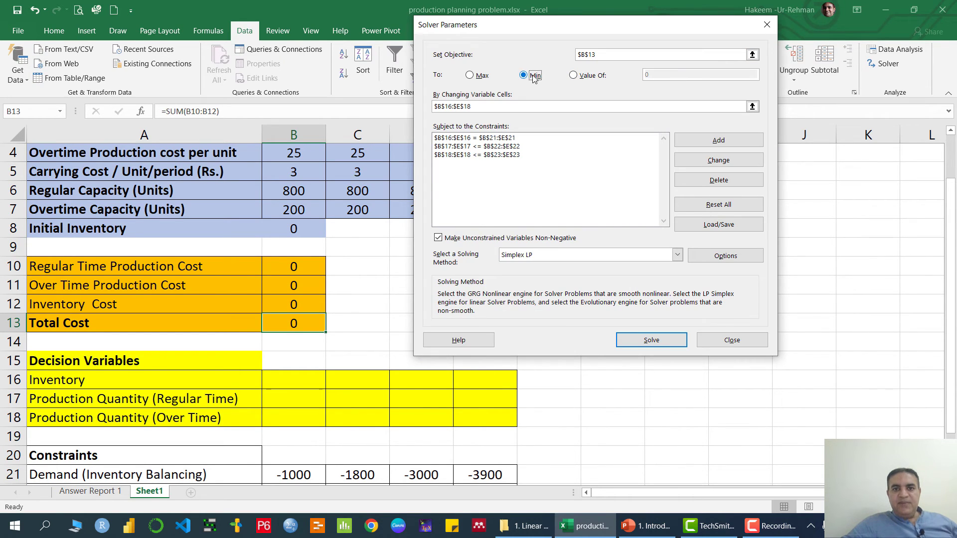
Step: Set $B$16:$E$18 as the changing variable cells
left_click(752, 107)
left_click_drag(282, 386, 486, 422)
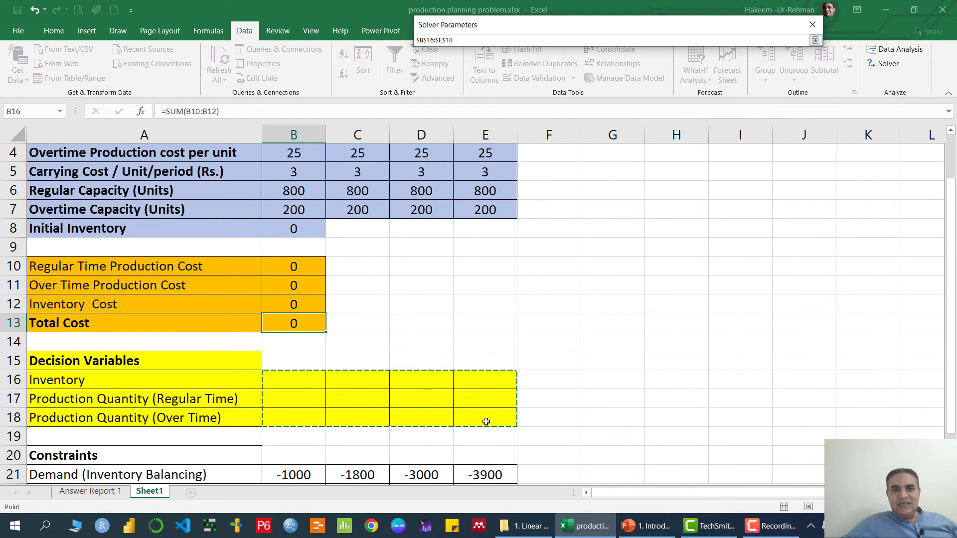
left_click(815, 40)
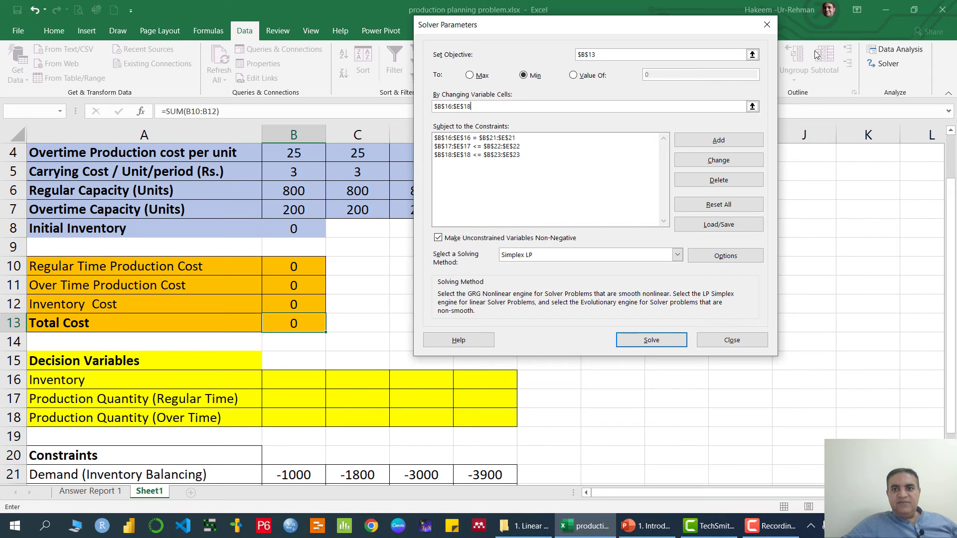
left_click(489, 142)
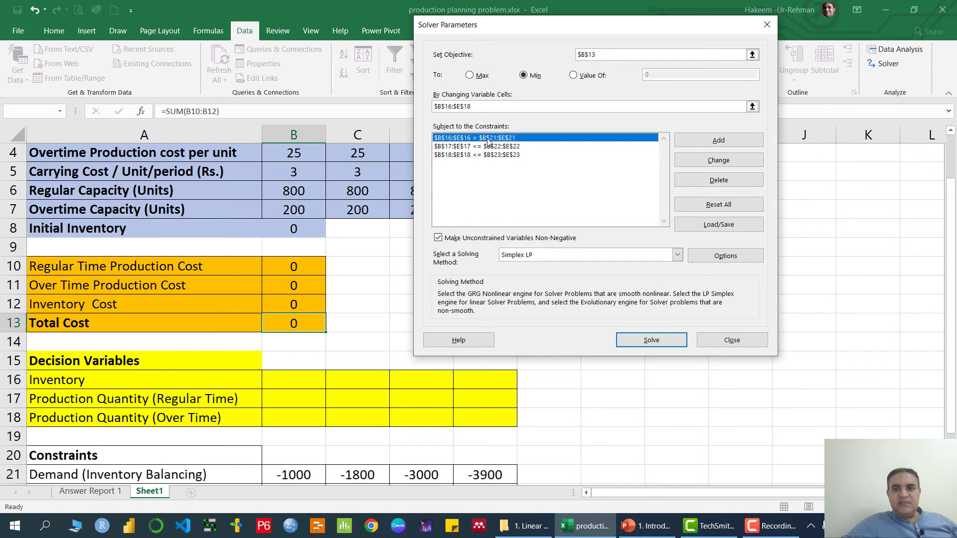
Step: Edit the first constraint to use cell reference $B$16:$E$16 with the = relation
left_click(703, 164)
left_click(548, 190)
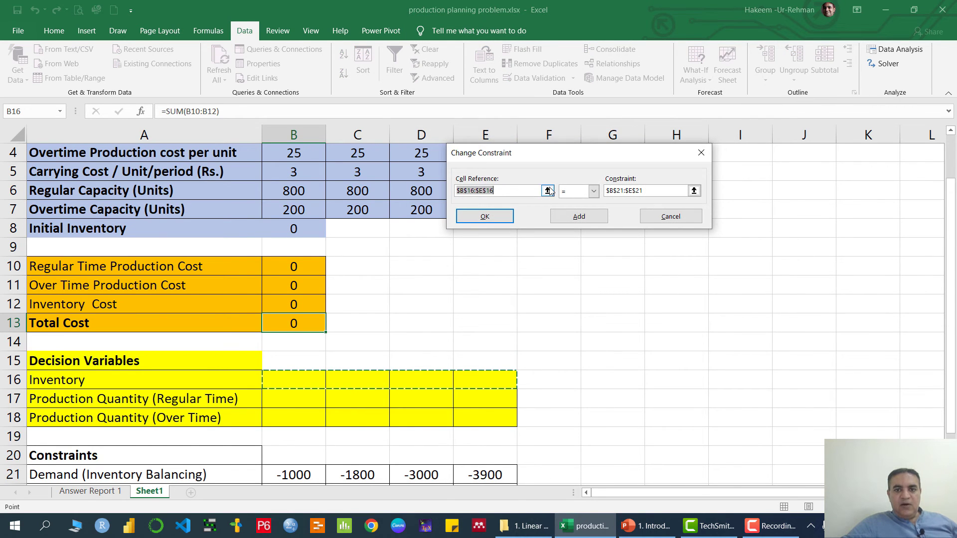
left_click_drag(285, 381, 499, 380)
left_click(738, 168)
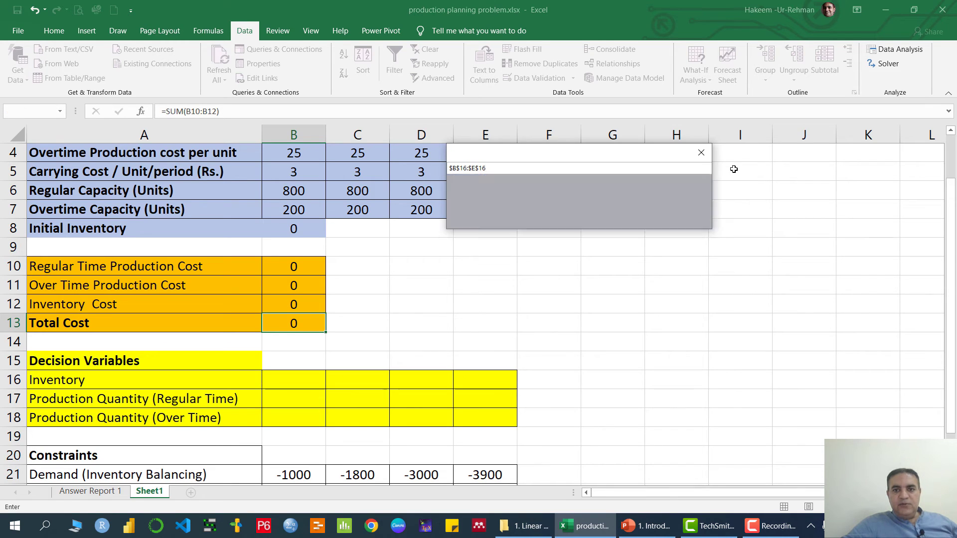
left_click(596, 192)
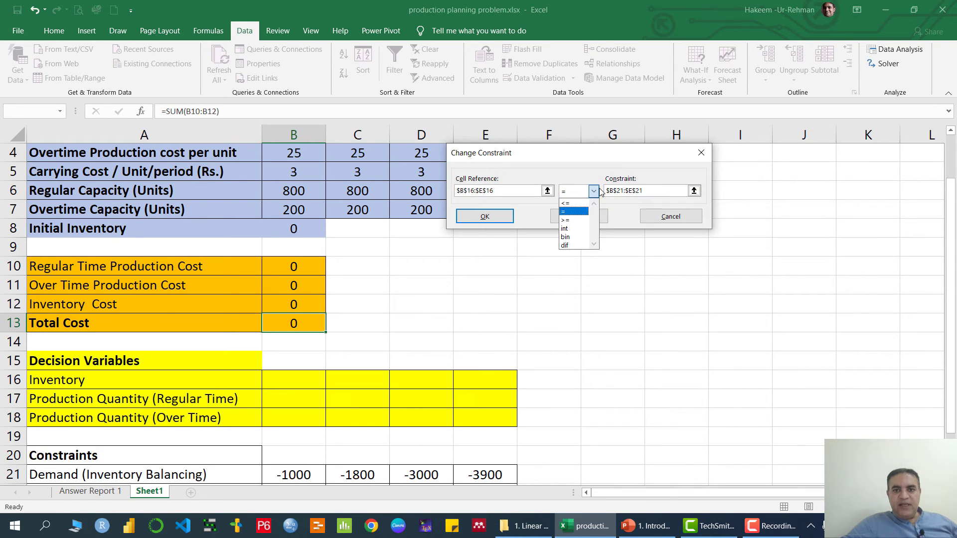
left_click(566, 211)
Step: Set the constraint's right-hand side to $B$21:$E$21 and add it
left_click(694, 190)
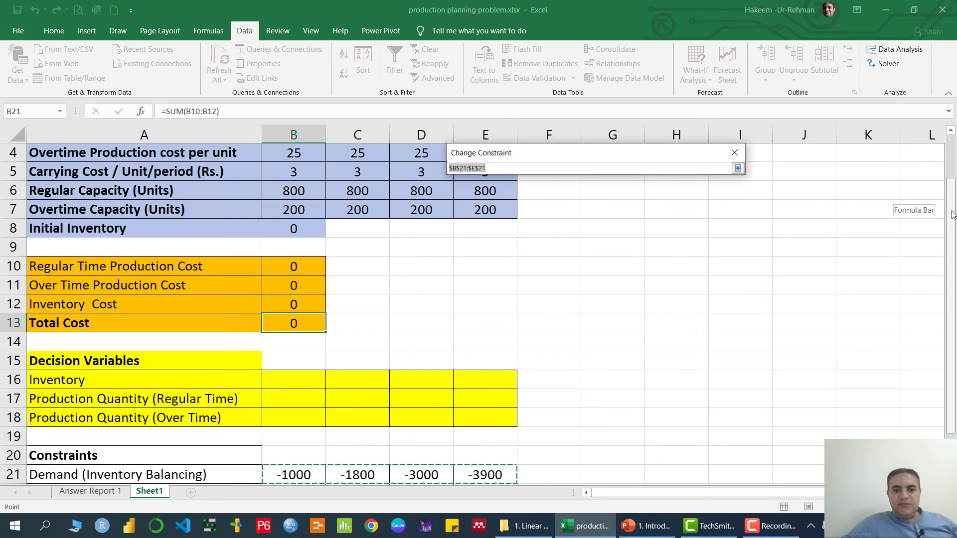
scroll(951, 214, "down", 1)
left_click_drag(293, 419, 480, 419)
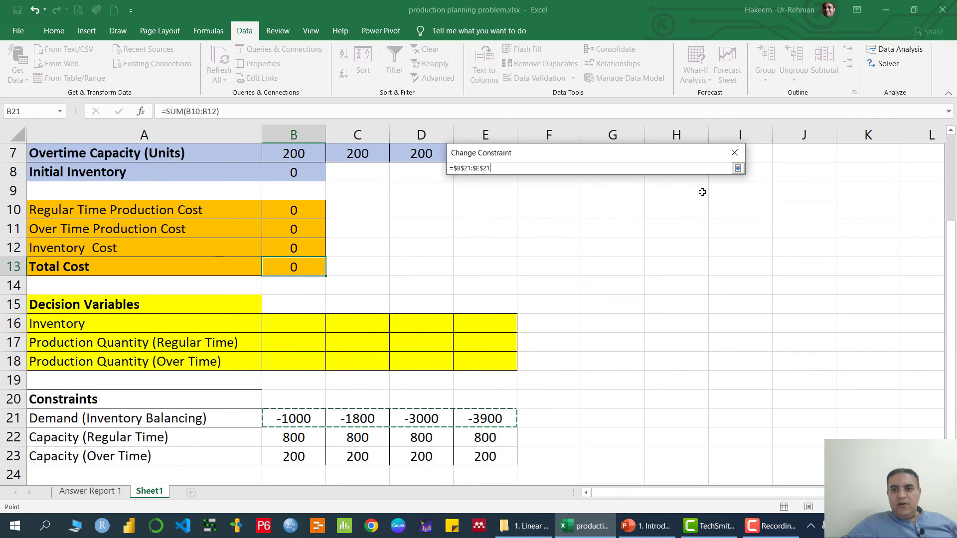
left_click(741, 169)
left_click(571, 215)
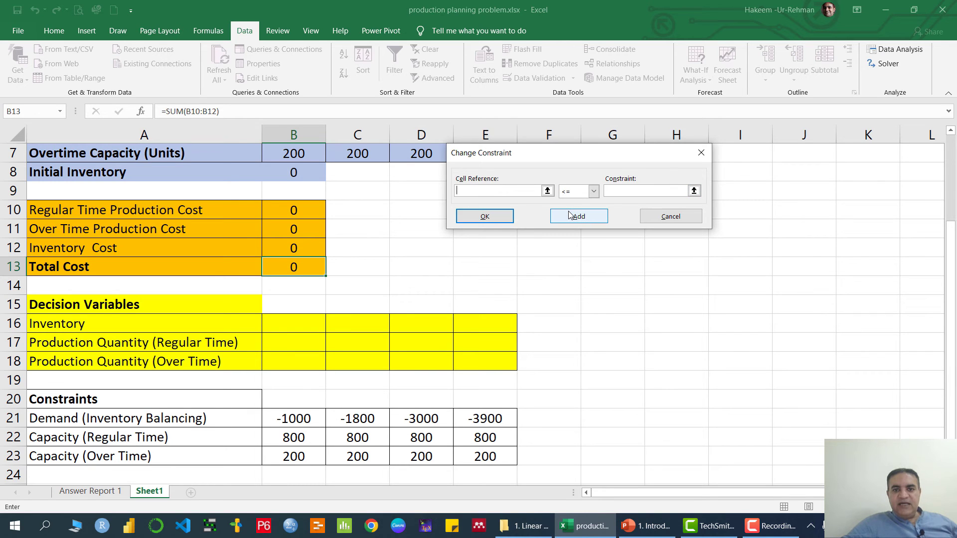
left_click(673, 219)
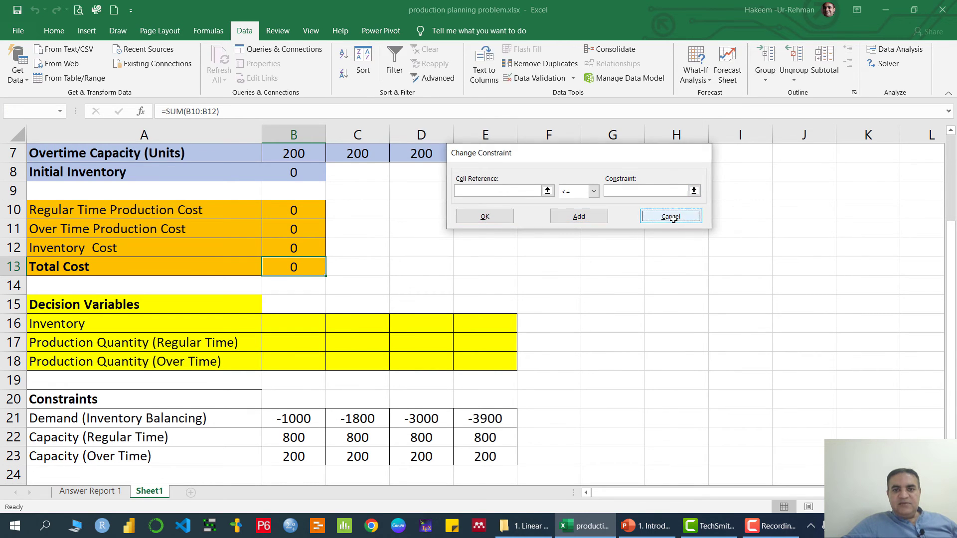
left_click(470, 147)
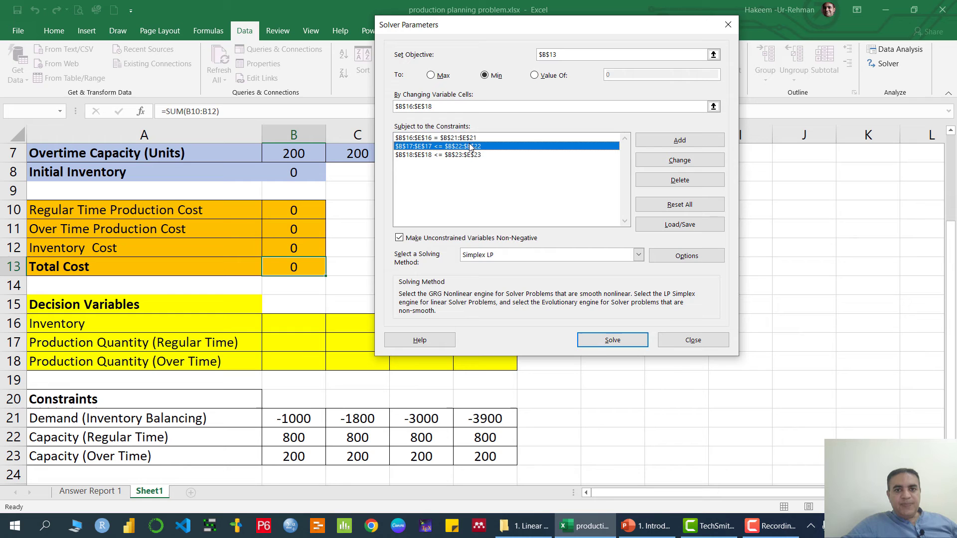
Step: Edit the second constraint, checking the regular-time capacity line on the slide
left_click(678, 160)
left_click(646, 526)
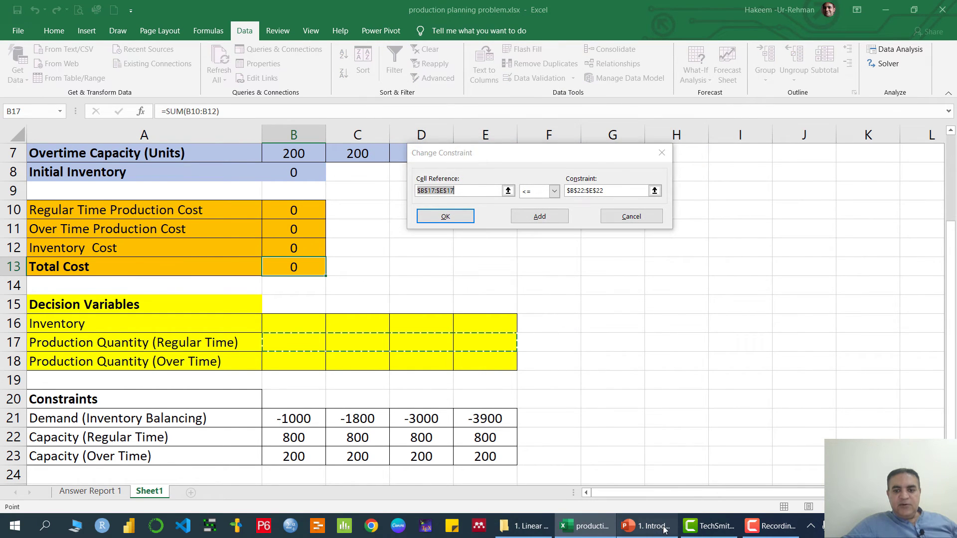
left_click_drag(369, 415, 469, 410)
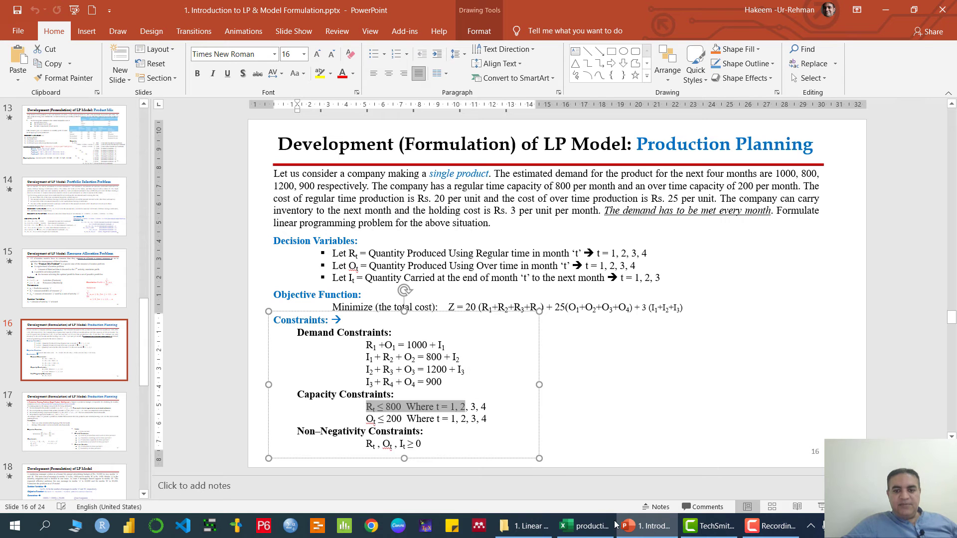
key("alt+Tab")
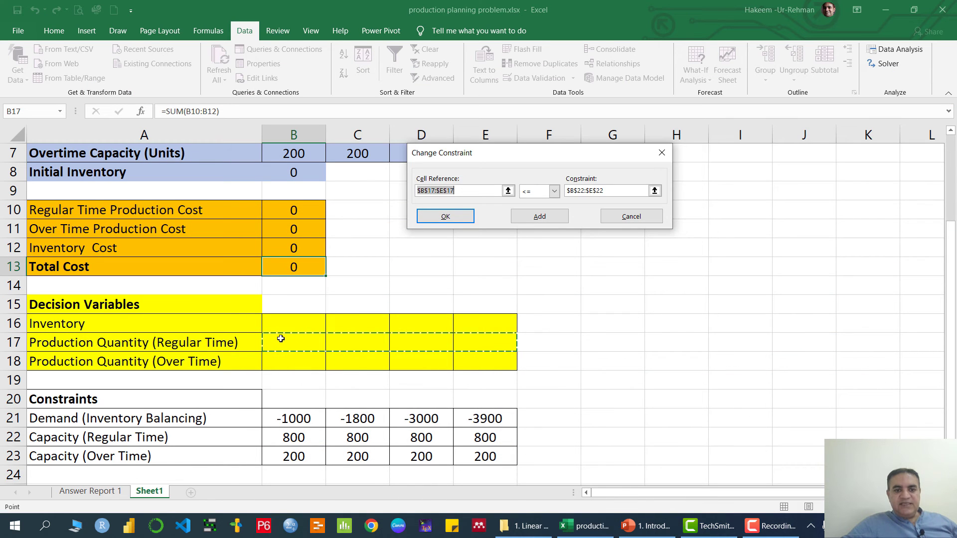
Step: Set the constraint to $B$17:$E$17 <= $B$22:$E$22 and confirm it
left_click_drag(281, 338, 485, 337)
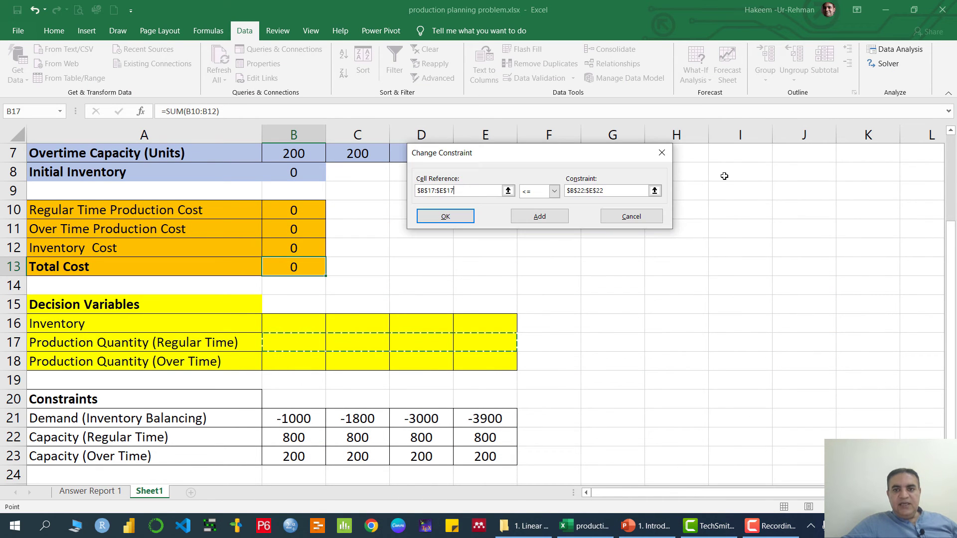
left_click(554, 192)
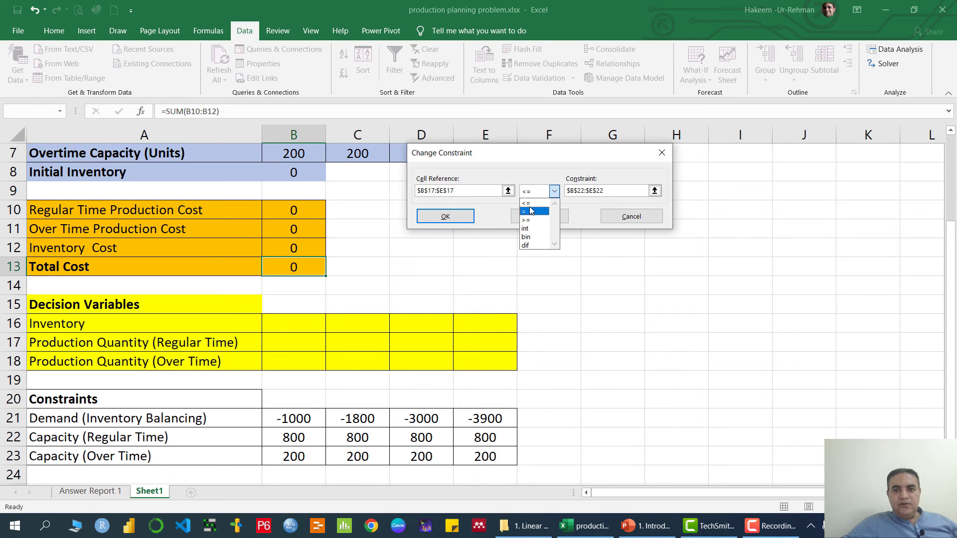
left_click(532, 202)
left_click(655, 191)
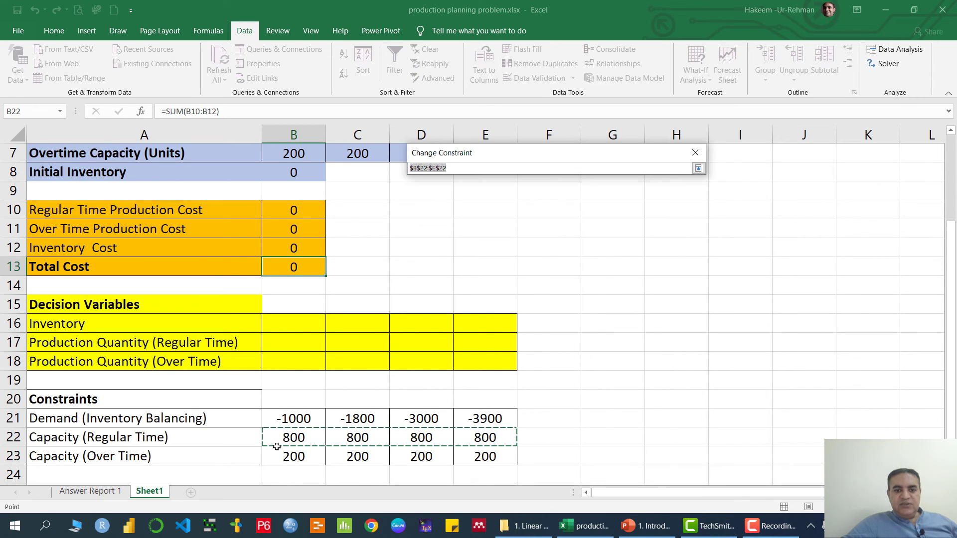
left_click_drag(281, 437, 481, 437)
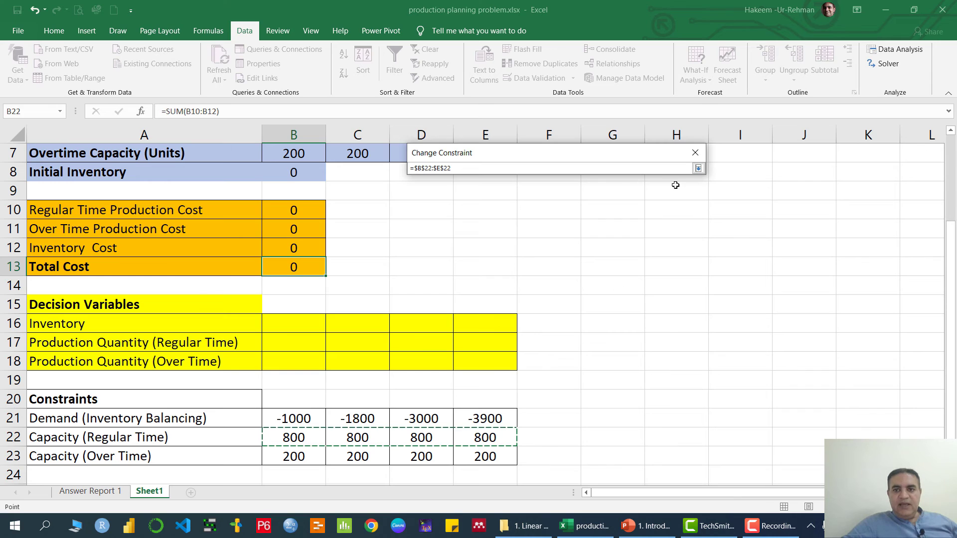
left_click(699, 169)
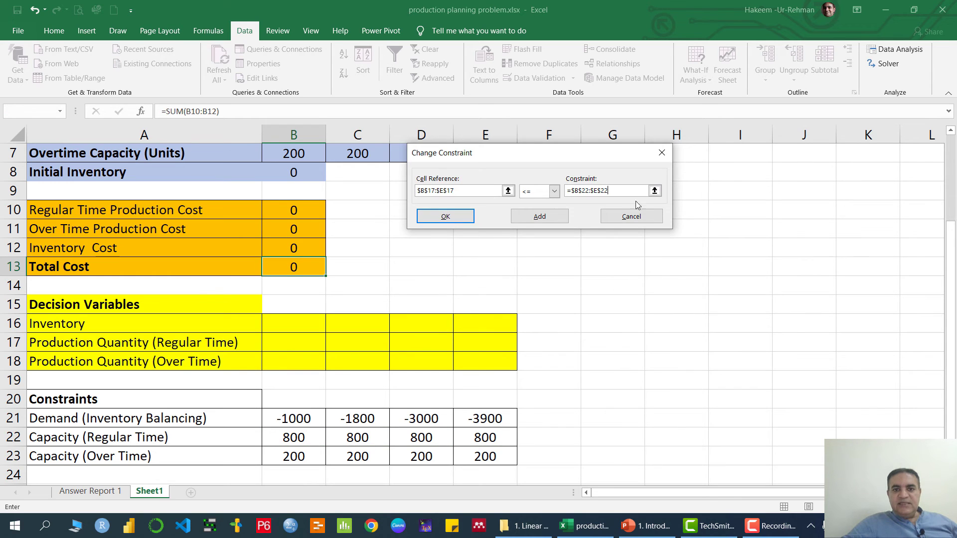
left_click(447, 219)
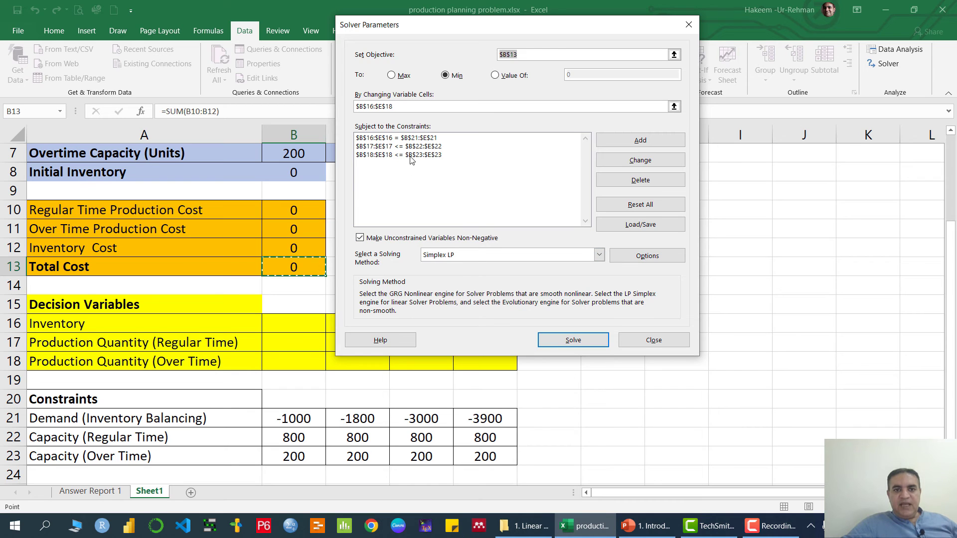
Step: Change the third constraint to $B$18:$E$18 <= $B$23:$E$23 and confirm it
left_click(411, 156)
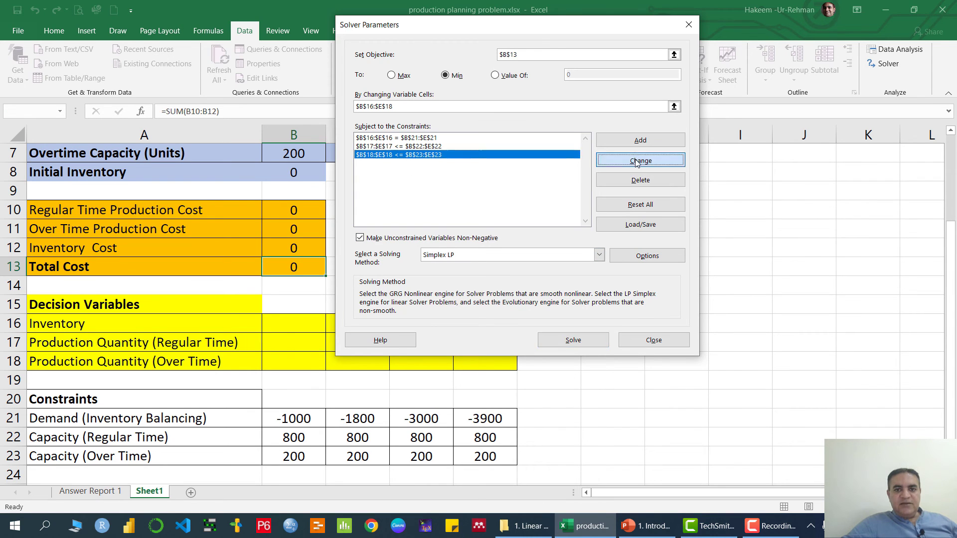
left_click(640, 160)
left_click(469, 191)
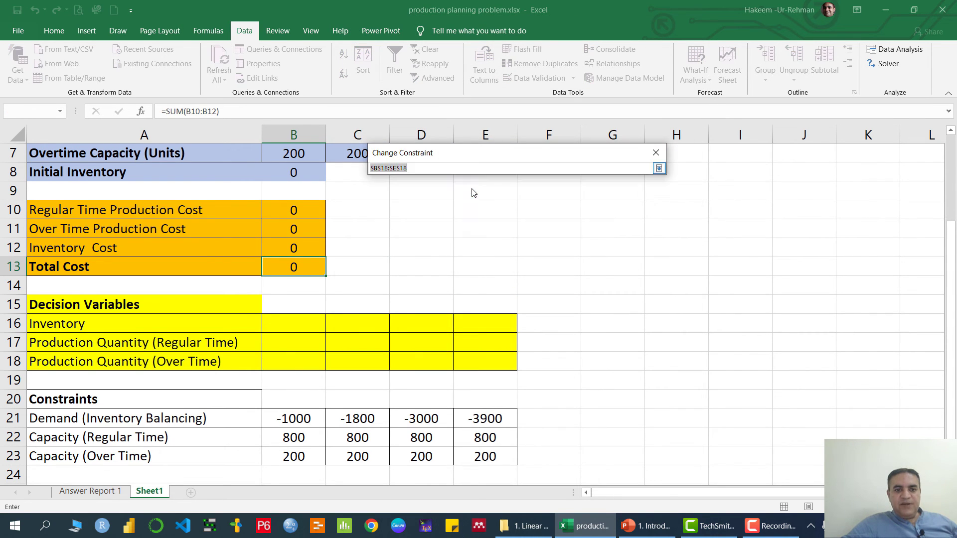
left_click_drag(273, 360, 495, 359)
left_click(659, 169)
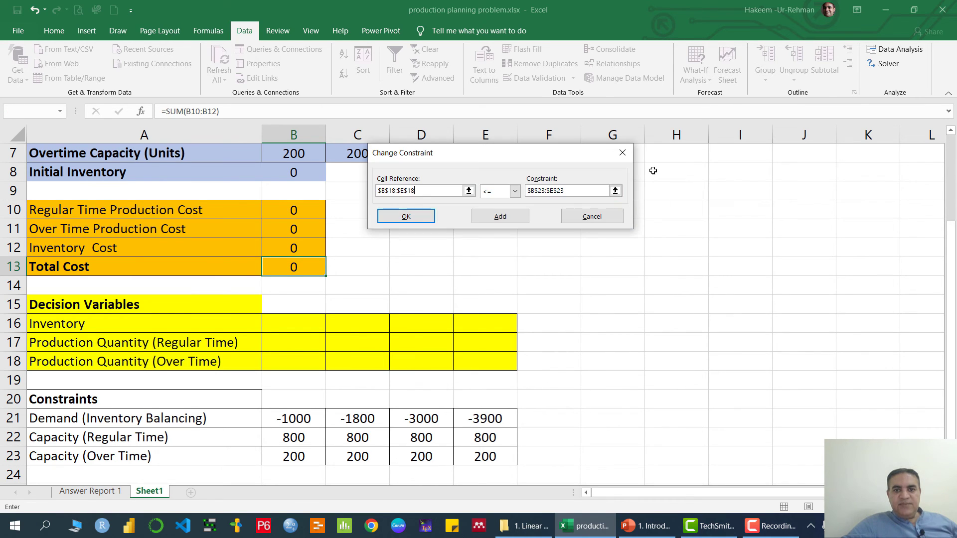
left_click(515, 191)
left_click(496, 204)
left_click(615, 191)
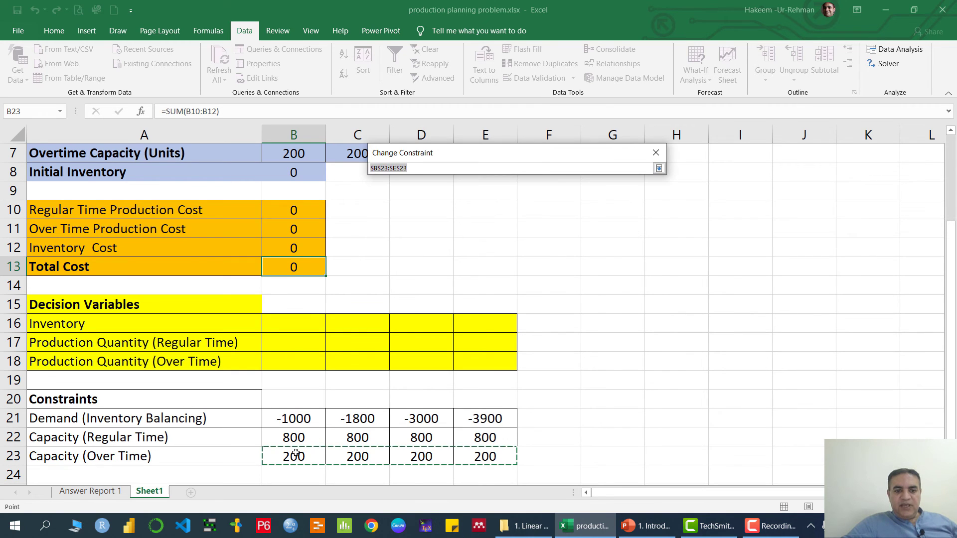
left_click_drag(295, 453, 480, 452)
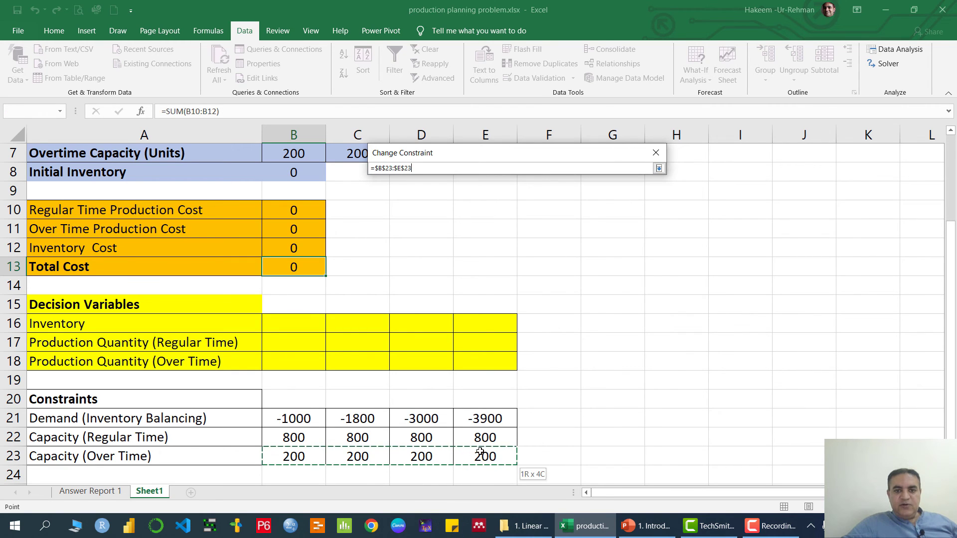
left_click(659, 169)
left_click(427, 222)
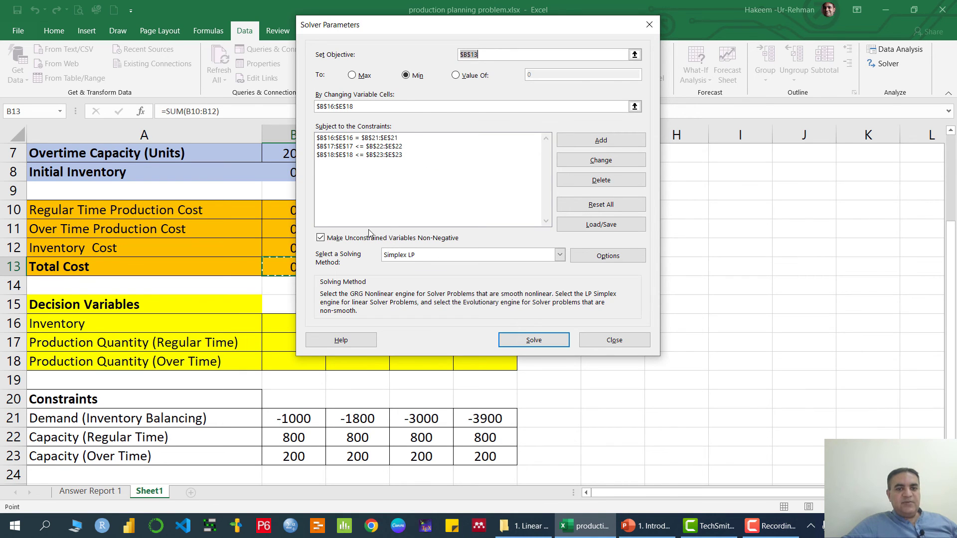
Step: Keep variables non-negative and choose the Simplex LP solving method
left_click(321, 238)
left_click(320, 238)
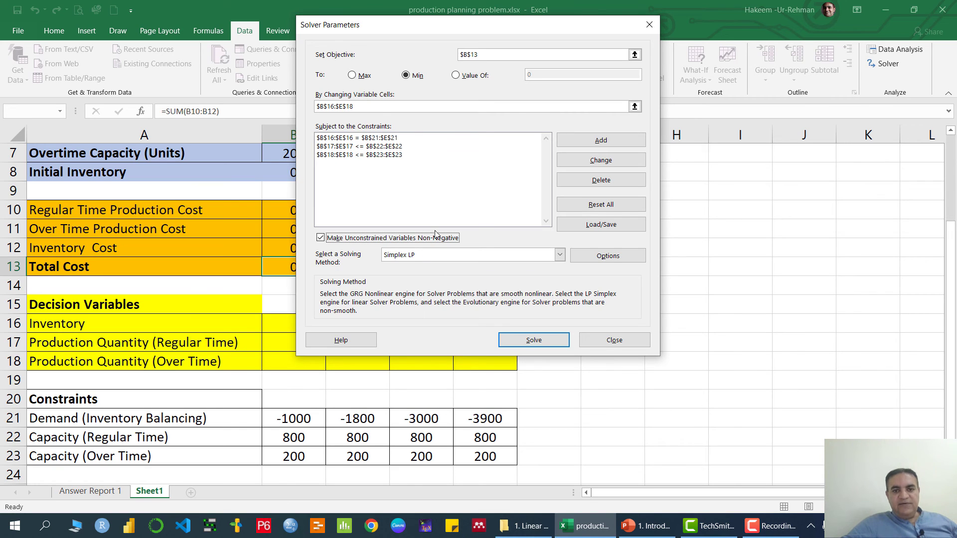
left_click(560, 254)
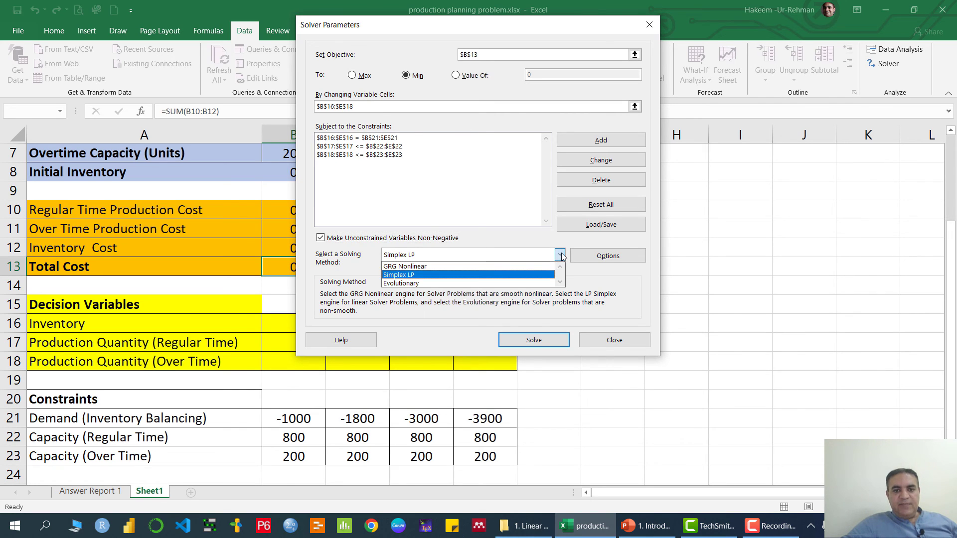
left_click(404, 275)
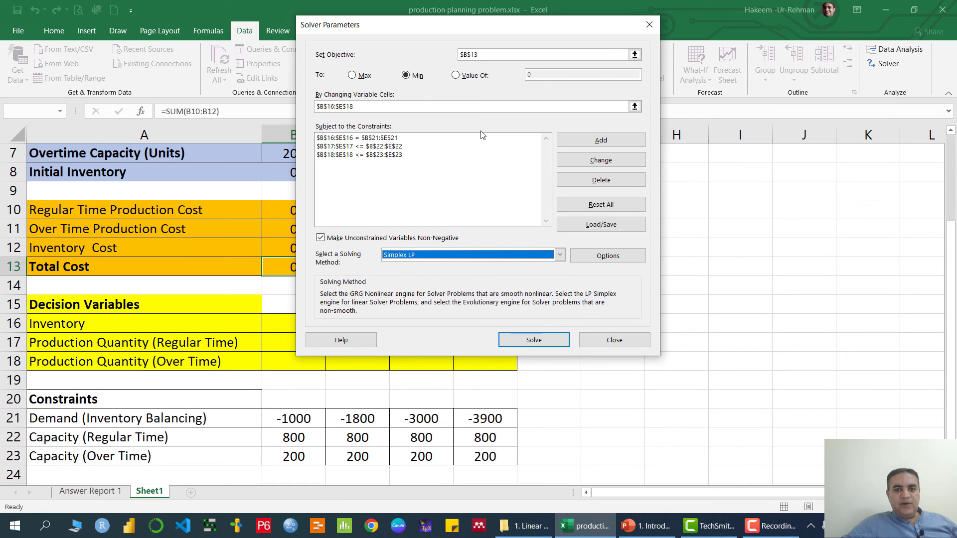
Step: Solve the model, keeping the solution and generating an Answer report
left_click(533, 340)
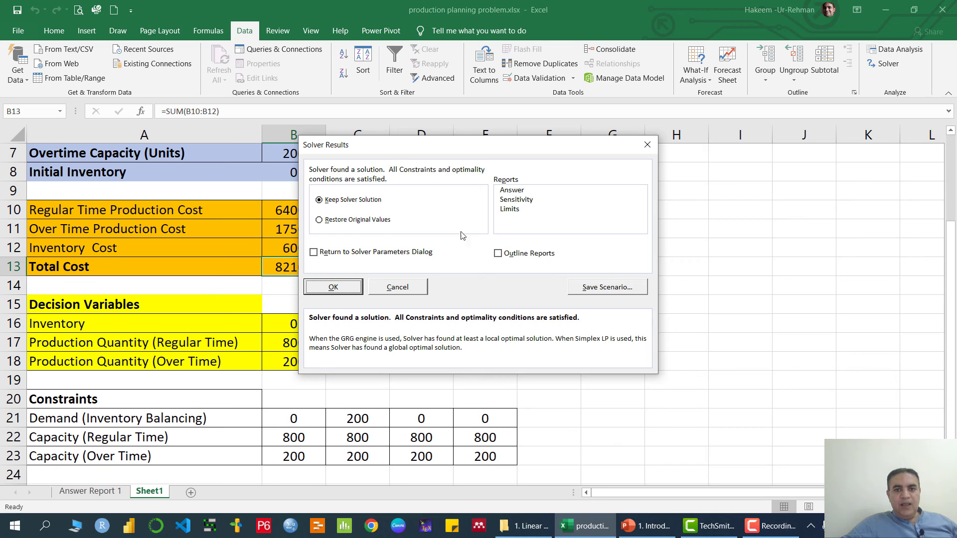
left_click(508, 193)
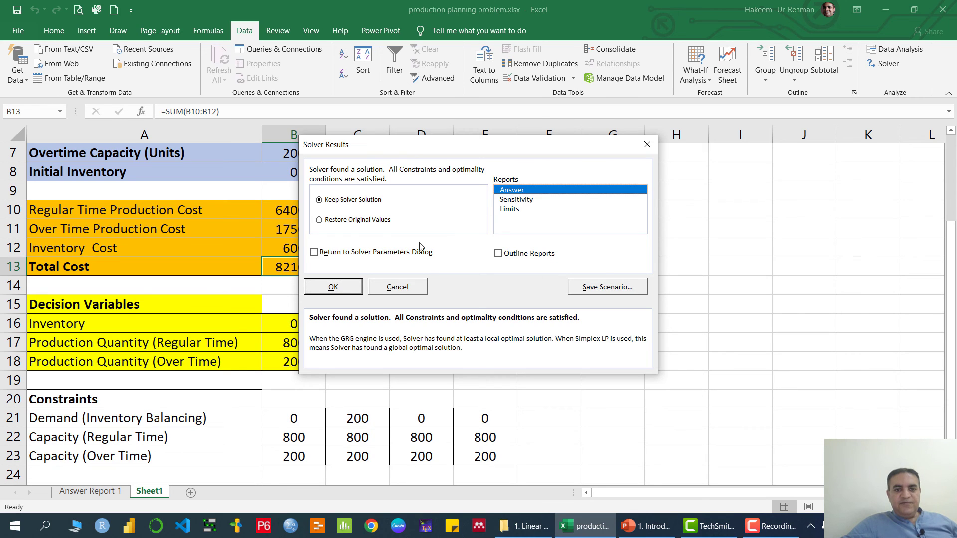
left_click(333, 288)
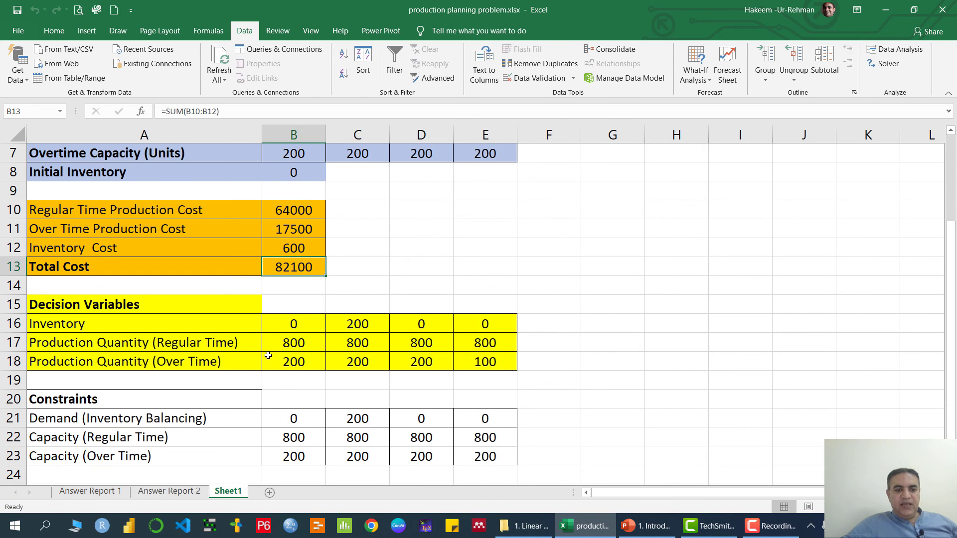
Step: Check the regular-time, overtime, inventory and total cost formulas in B10:B13
scroll(359, 265, "up", 1)
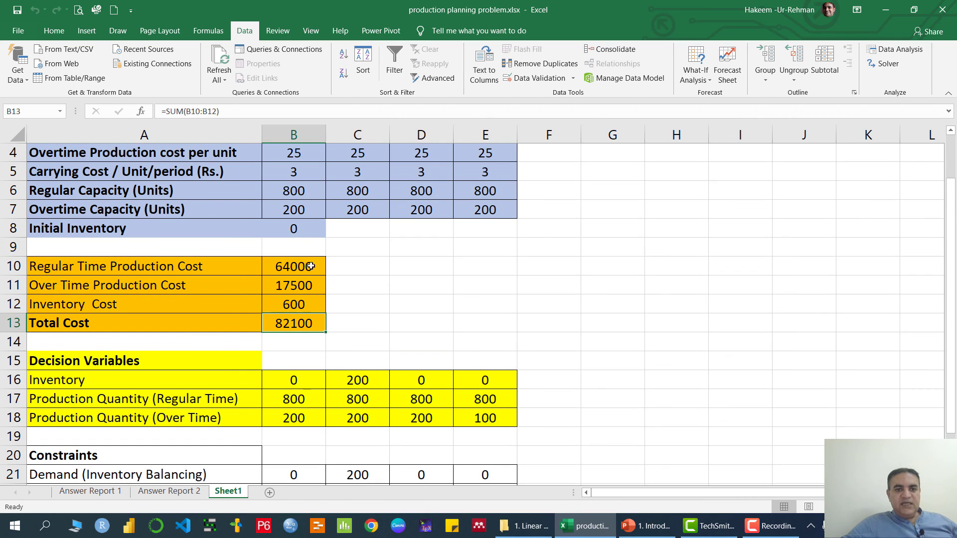
left_click(289, 268)
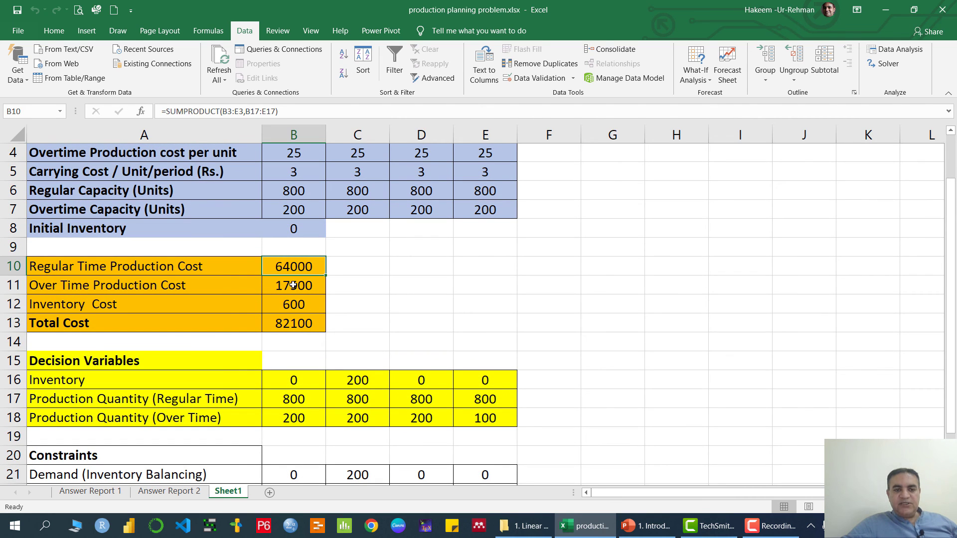
left_click(294, 284)
left_click(304, 304)
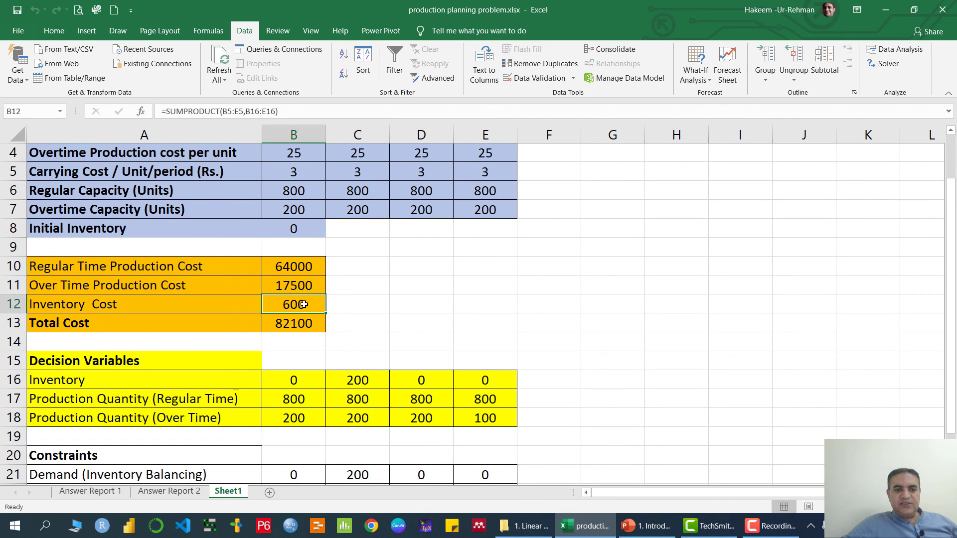
left_click(322, 323)
Step: Check the four months' optimal inventory values in row 16, including 200 in month two
scroll(450, 319, "down", 1)
scroll(450, 319, "down", 2)
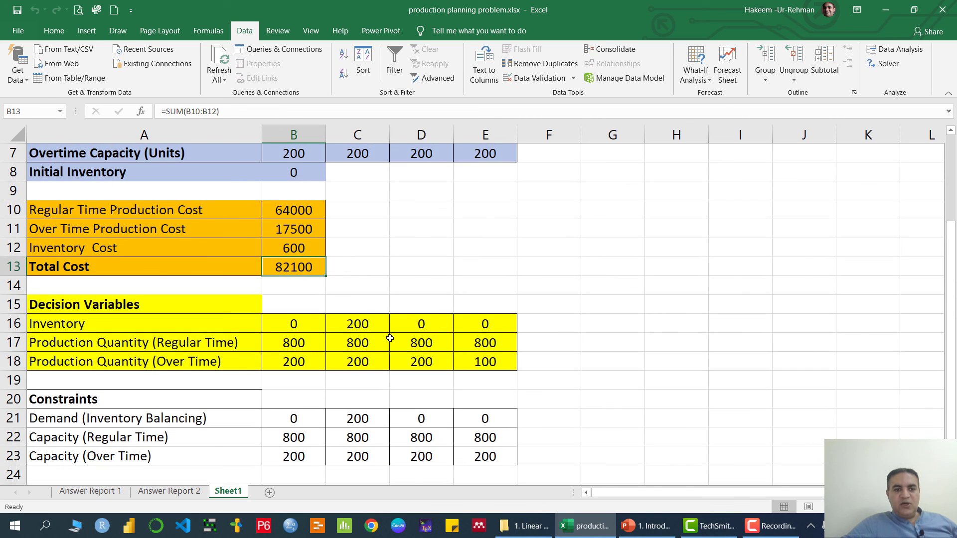
left_click(305, 207)
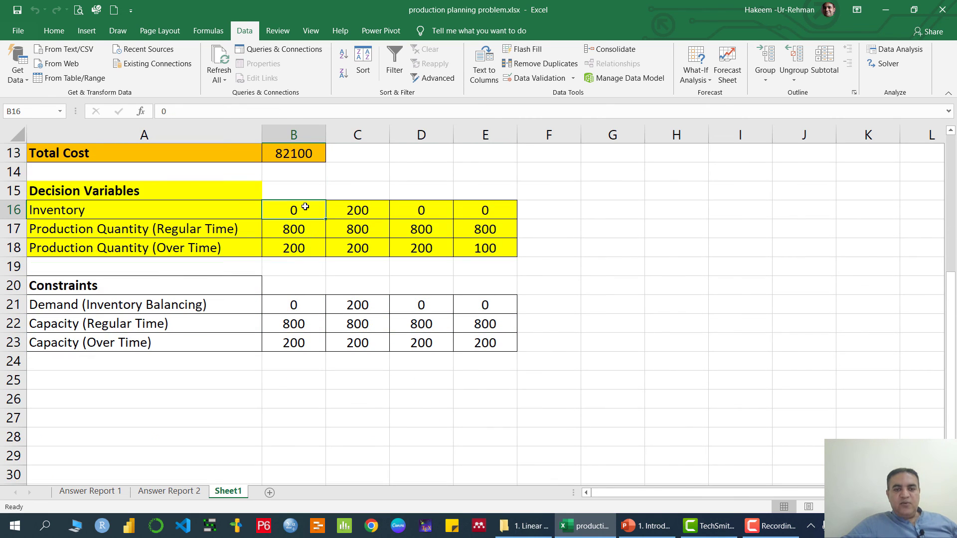
left_click(361, 213)
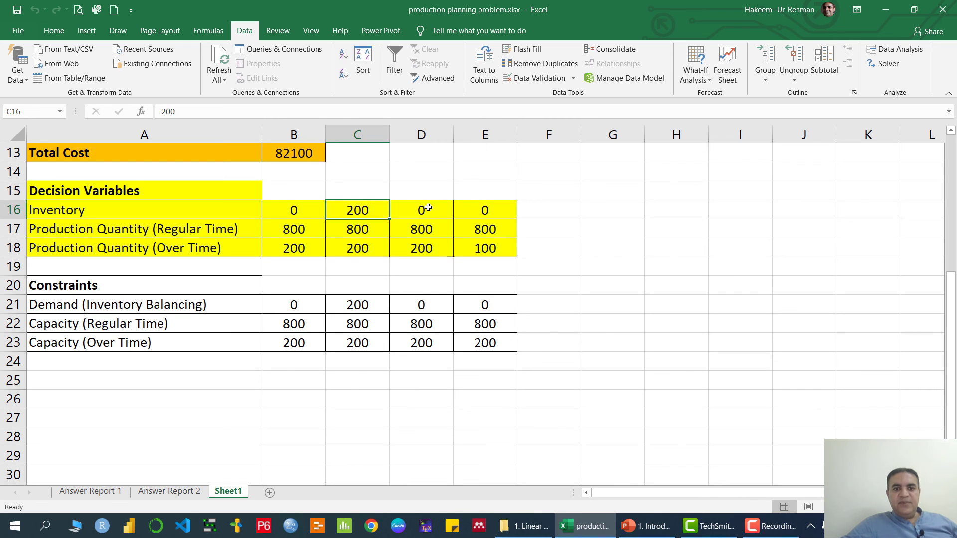
left_click(427, 210)
left_click(492, 211)
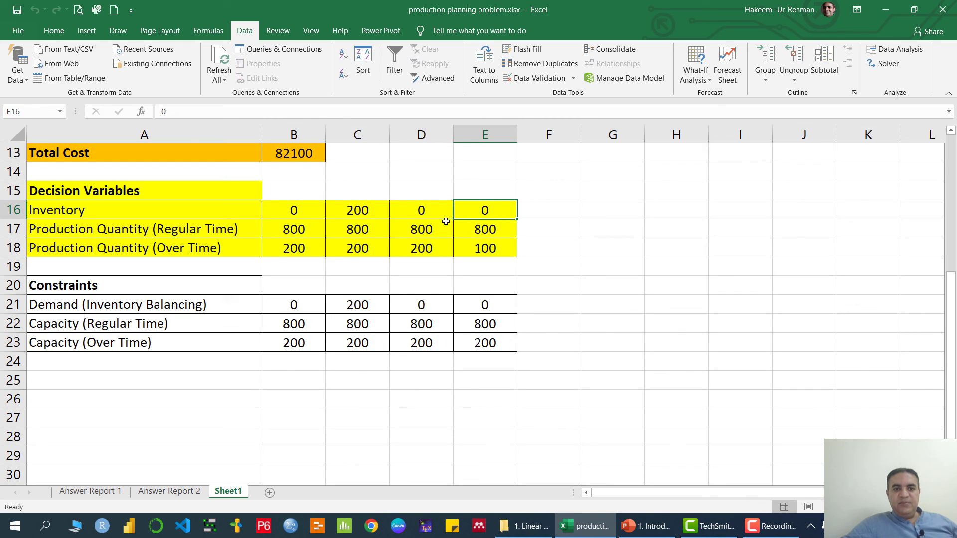
Step: Check the regular-time and overtime production quantities, including month four's overtime of 100
left_click(298, 226)
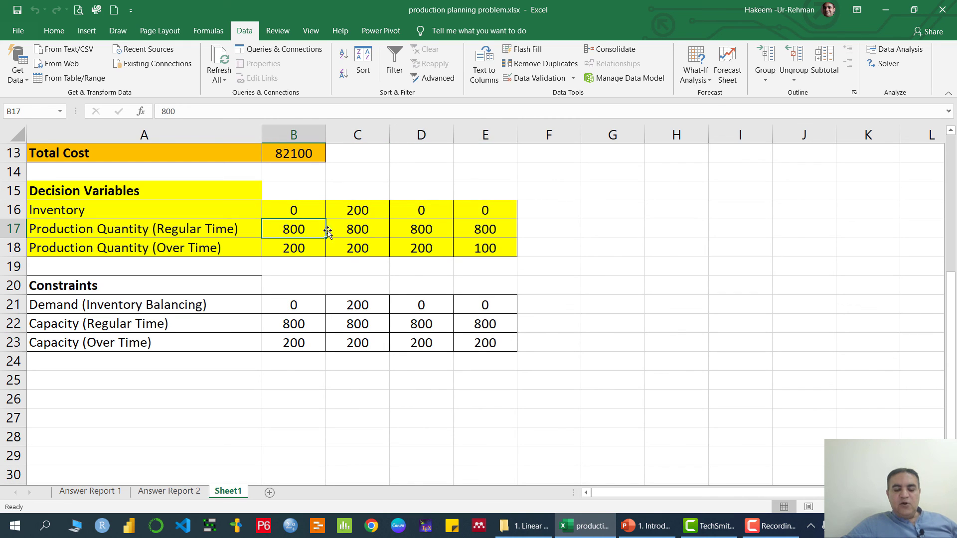
left_click(363, 233)
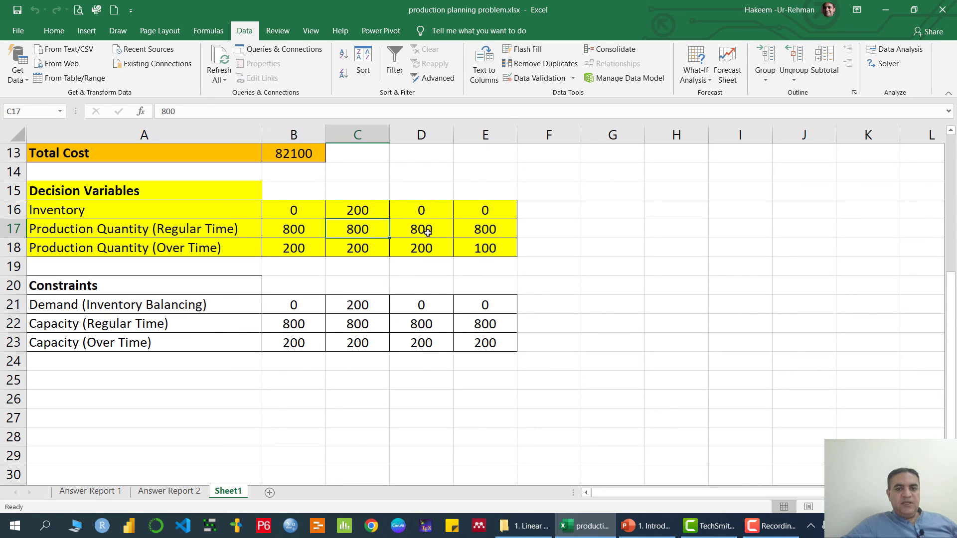
left_click(427, 232)
left_click(487, 230)
left_click(296, 247)
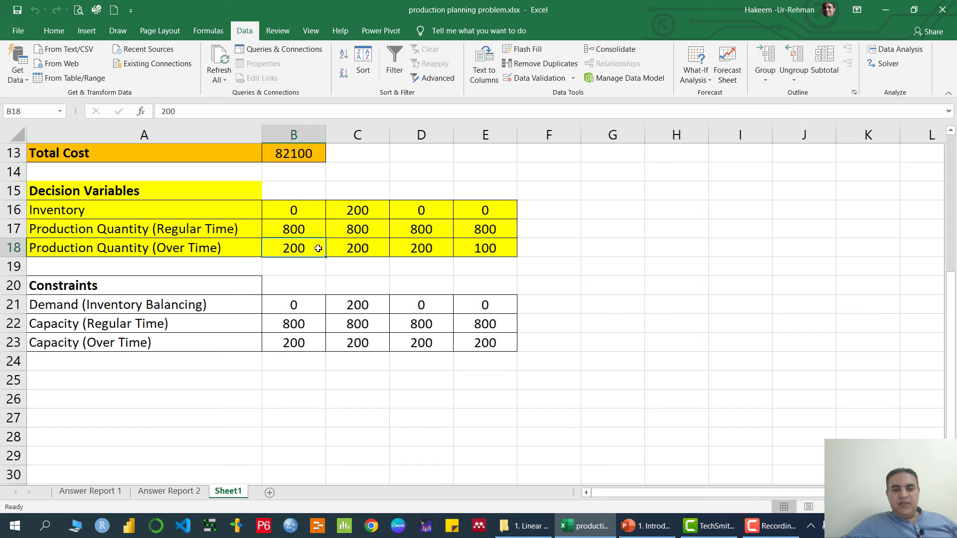
left_click(365, 248)
left_click(421, 248)
left_click(497, 250)
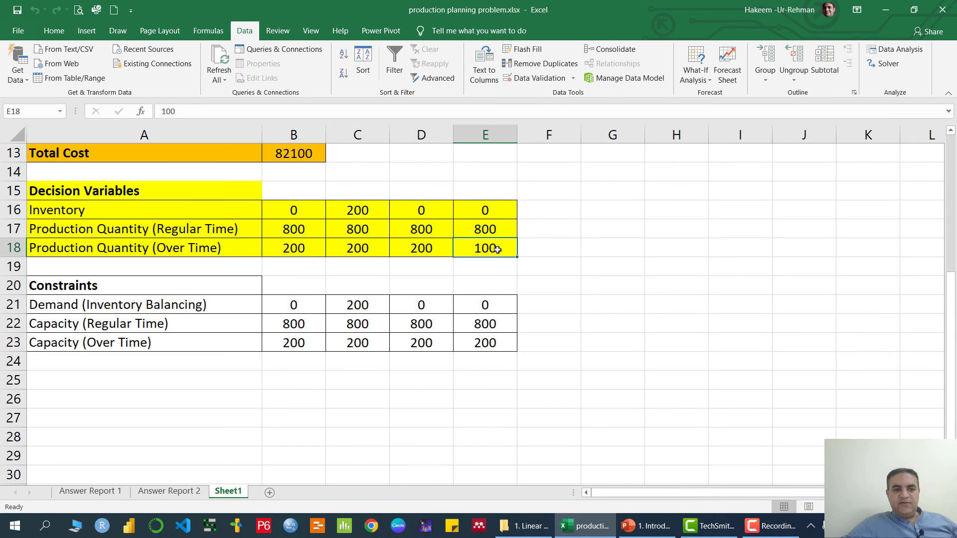
Step: Recheck the total cost of 82100, then view the Answer Report 2 sheet
scroll(493, 250, "up", 1)
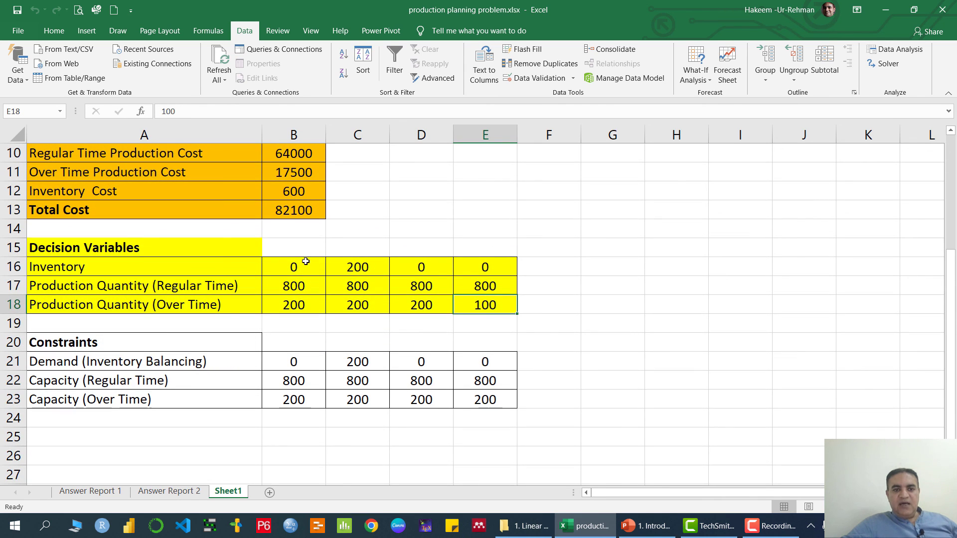
left_click_drag(304, 260, 487, 306)
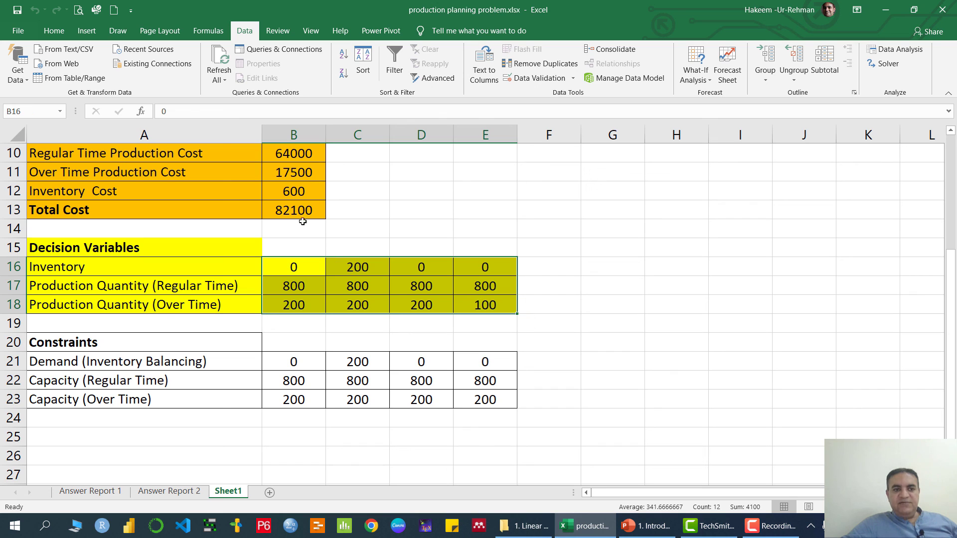
left_click(276, 210)
left_click(194, 494)
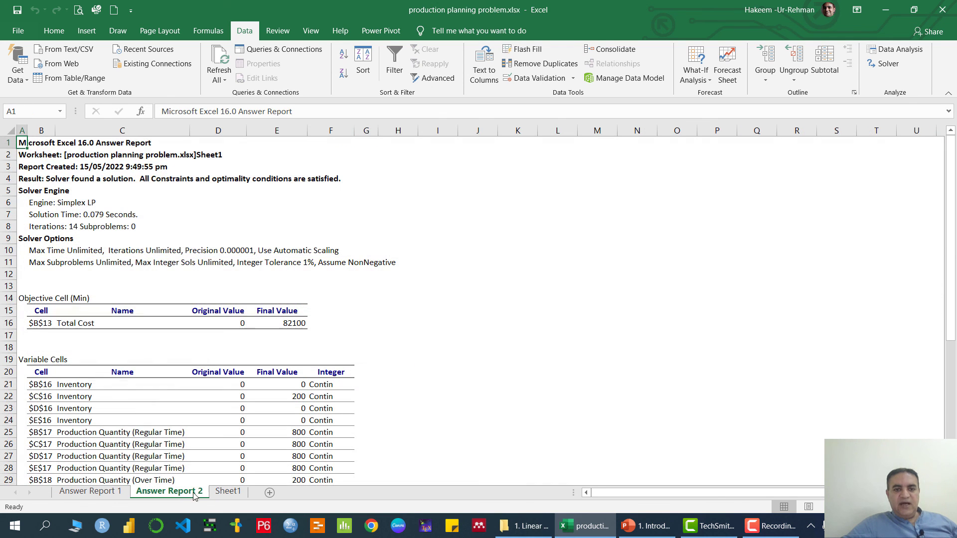
Step: Review the total cost final value 82100 and the decision variables' final values
scroll(370, 364, "down", 2)
left_click(293, 250)
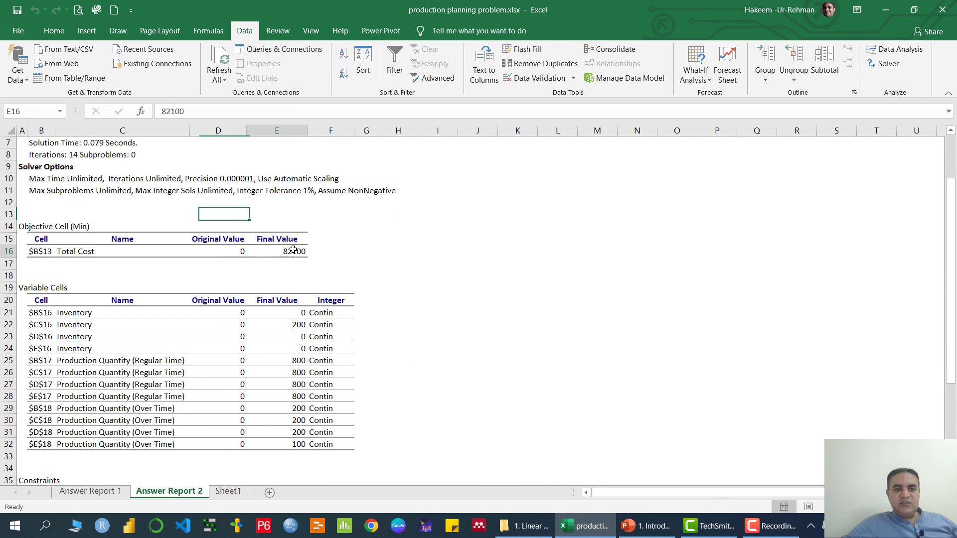
scroll(578, 289, "down", 2)
left_click(291, 242)
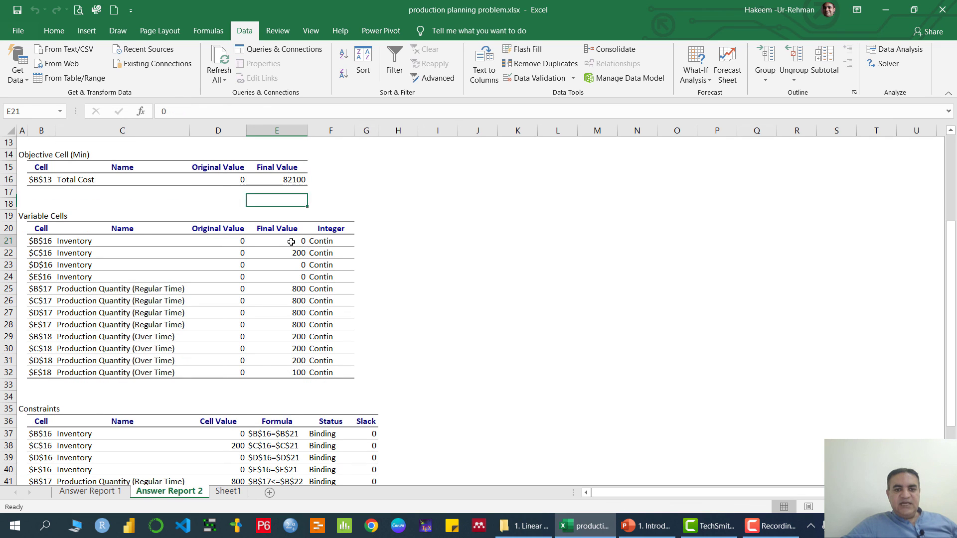
left_click_drag(292, 241, 295, 374)
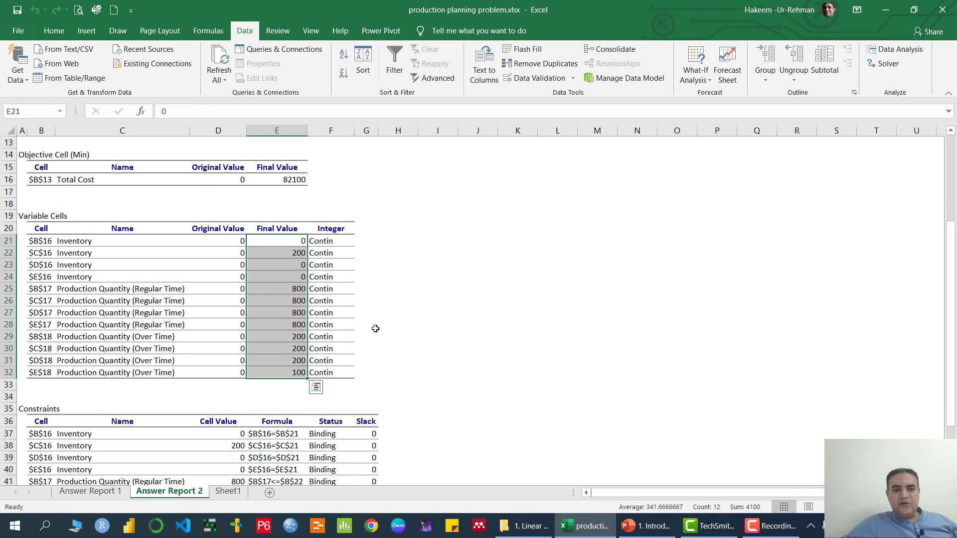
Step: Review constraint statuses and slack, noting the Not Binding overtime constraint, then the problem slide
scroll(375, 329, "down", 4)
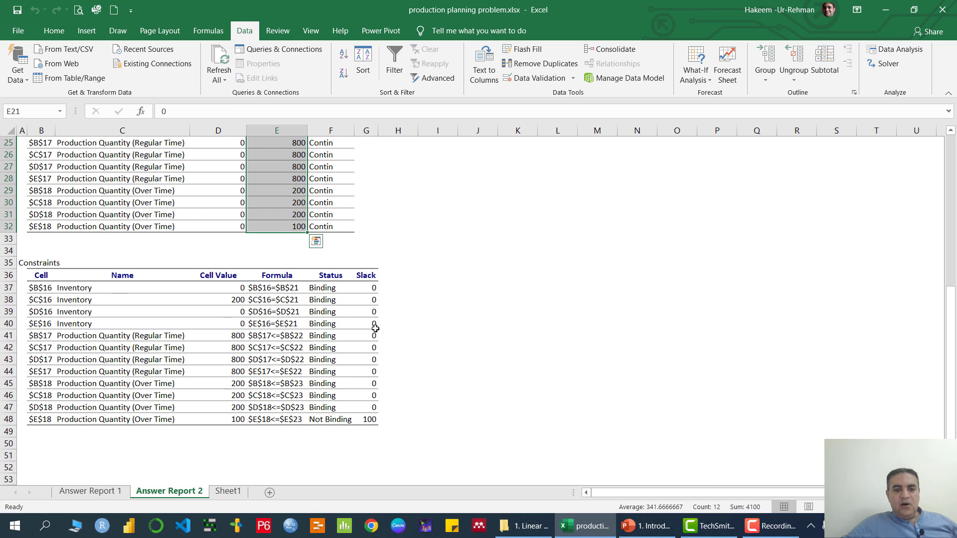
left_click(319, 292)
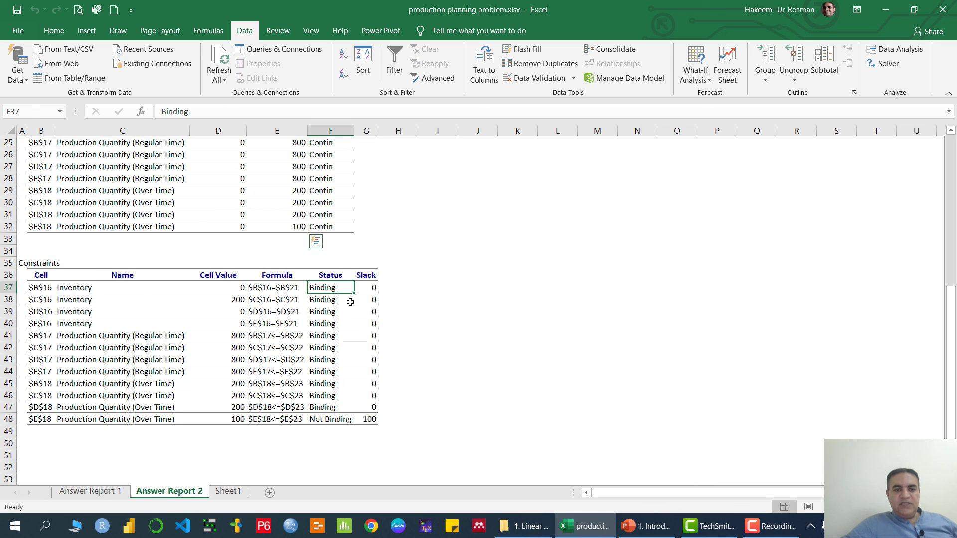
left_click_drag(351, 302, 367, 421)
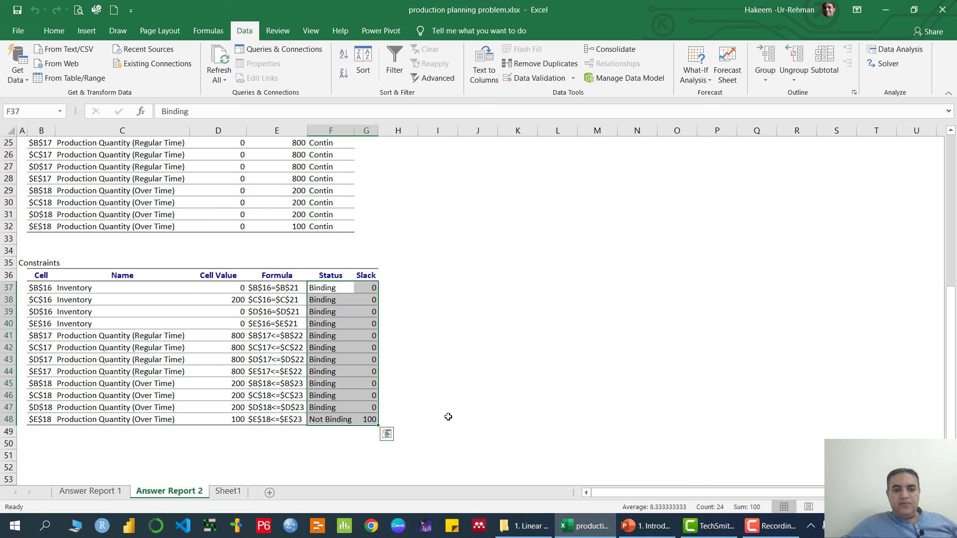
left_click(331, 419)
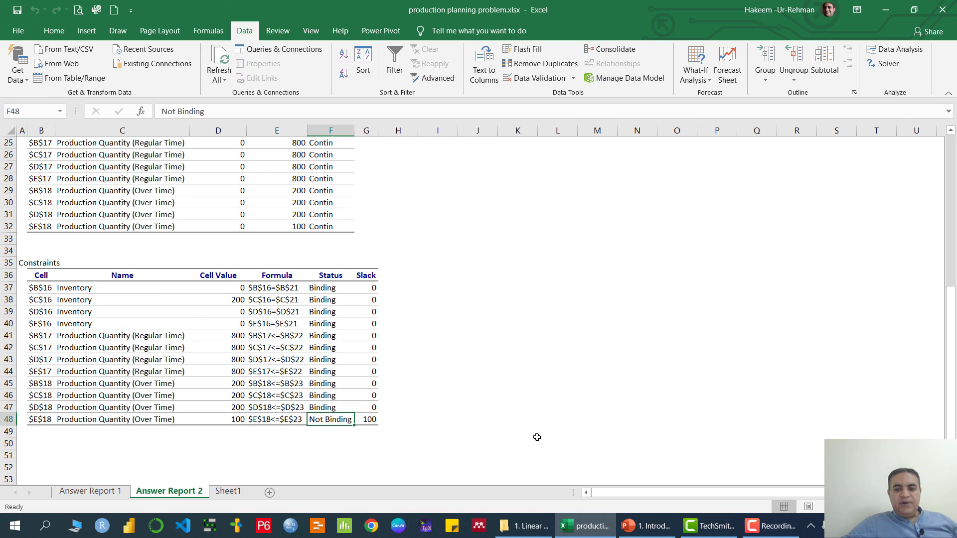
left_click(643, 526)
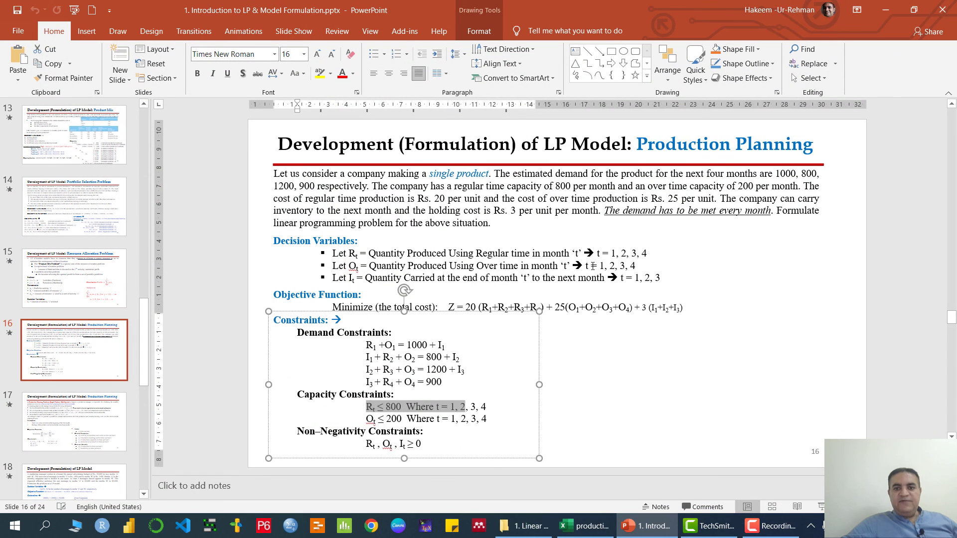
left_click(586, 212)
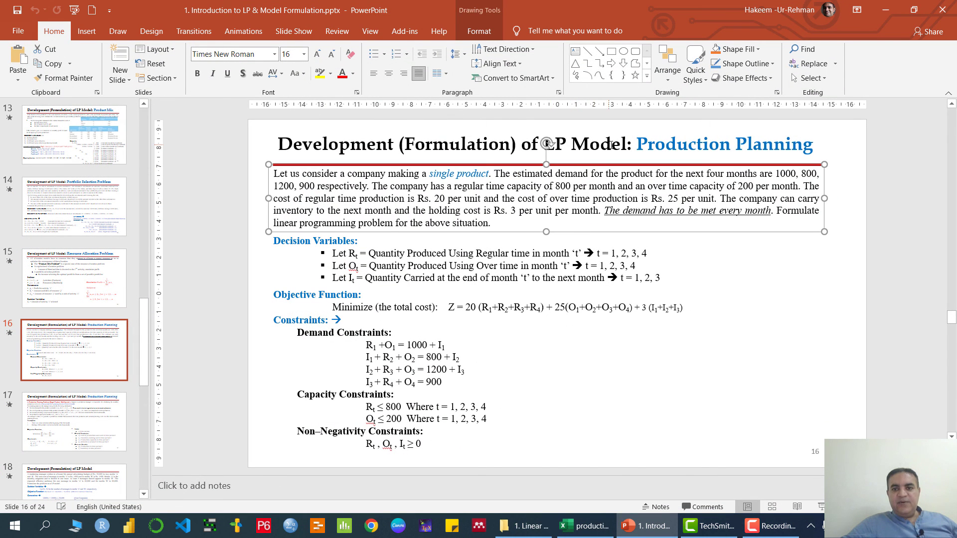